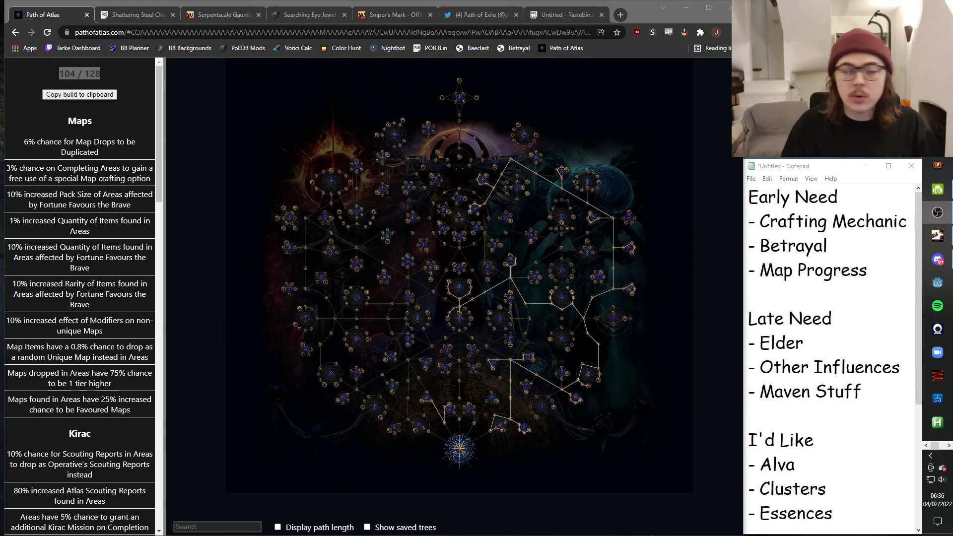
Step: Highlight the atlas tree's allocated point total and review the full priority list in the notes
click(96, 75)
triple_click(101, 73)
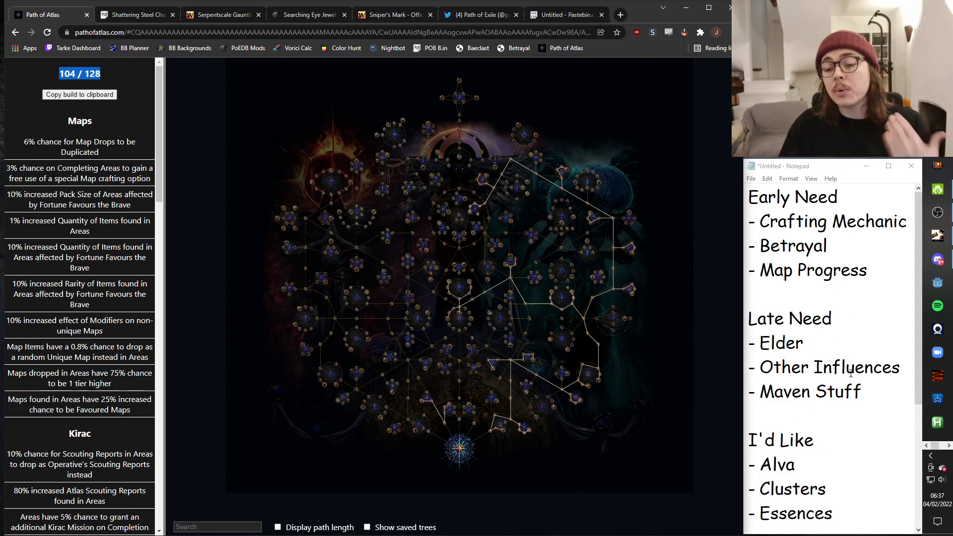
scroll(859, 353, down, 3)
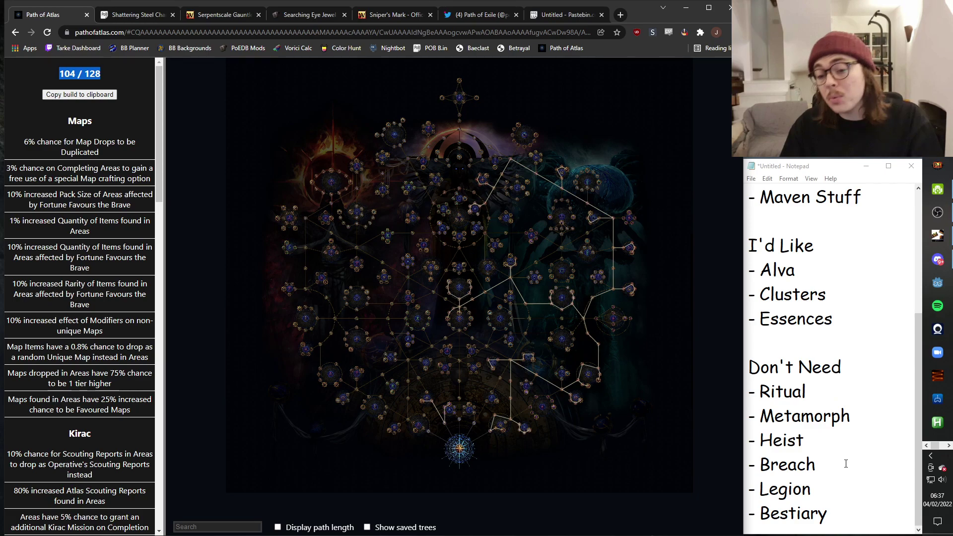
scroll(850, 454, up, 3)
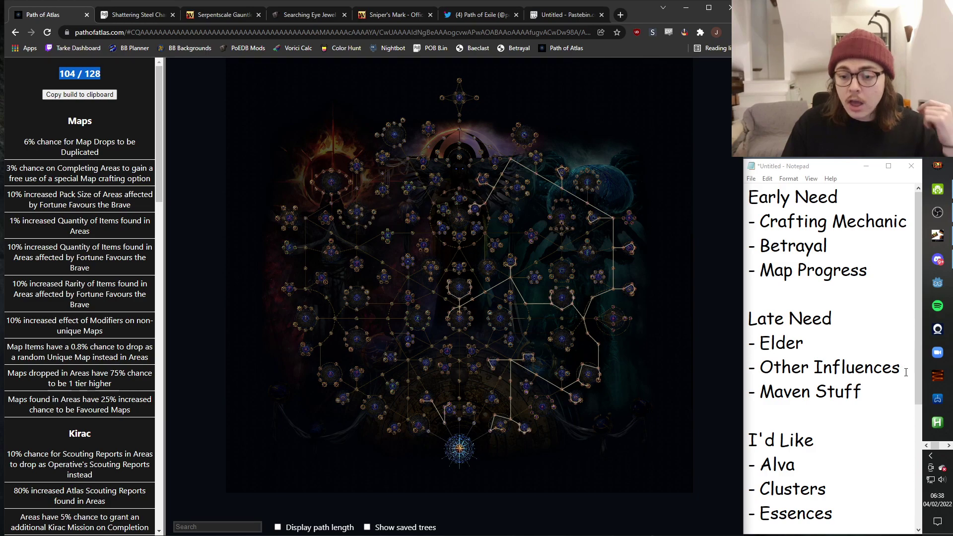
Step: Highlight Other Influences, Maven Stuff and the whole Late Need section in the notes, one after another
drag(900, 367, 751, 382)
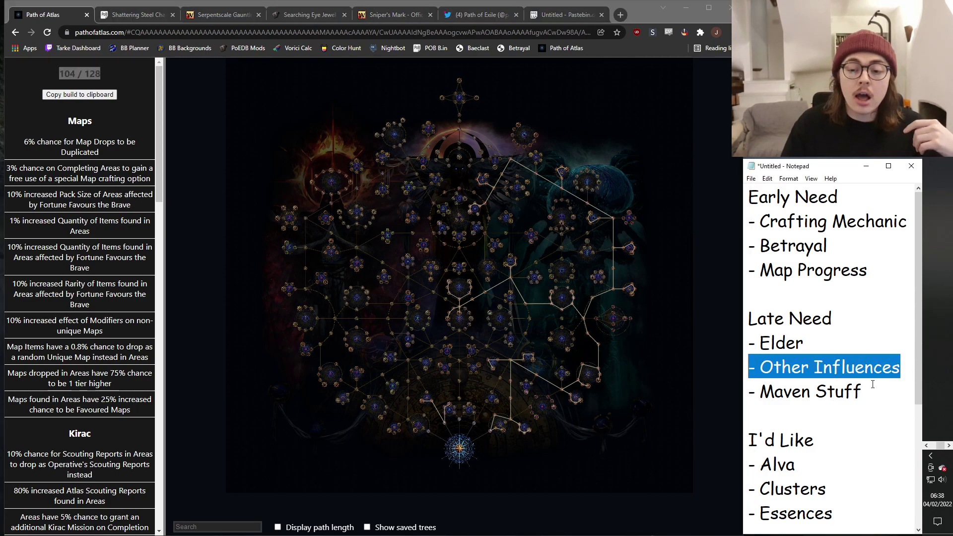
drag(863, 391, 722, 391)
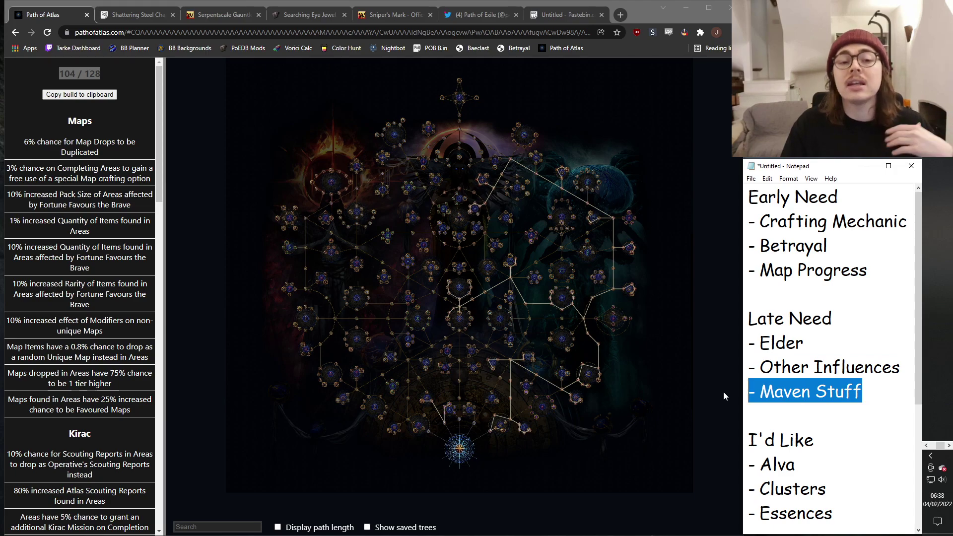
click(722, 391)
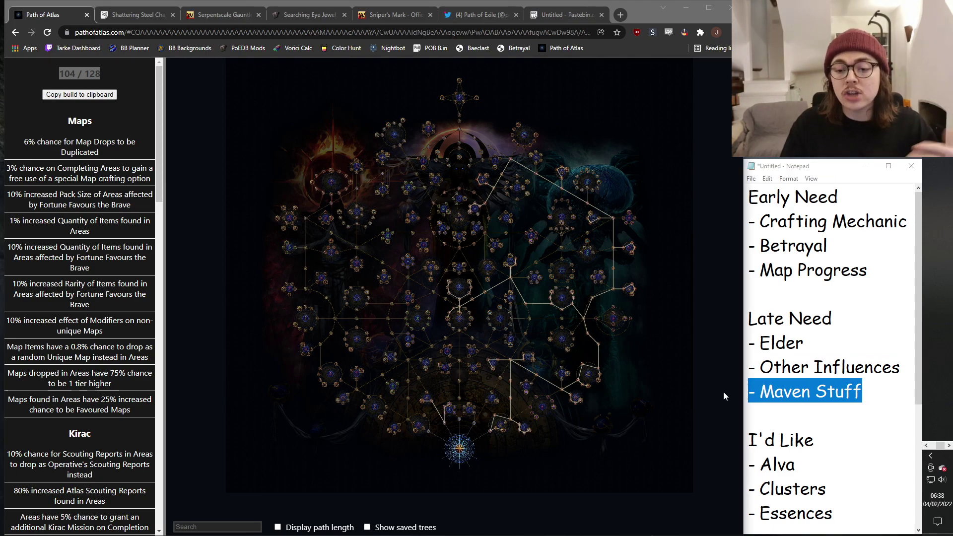
drag(863, 391, 747, 321)
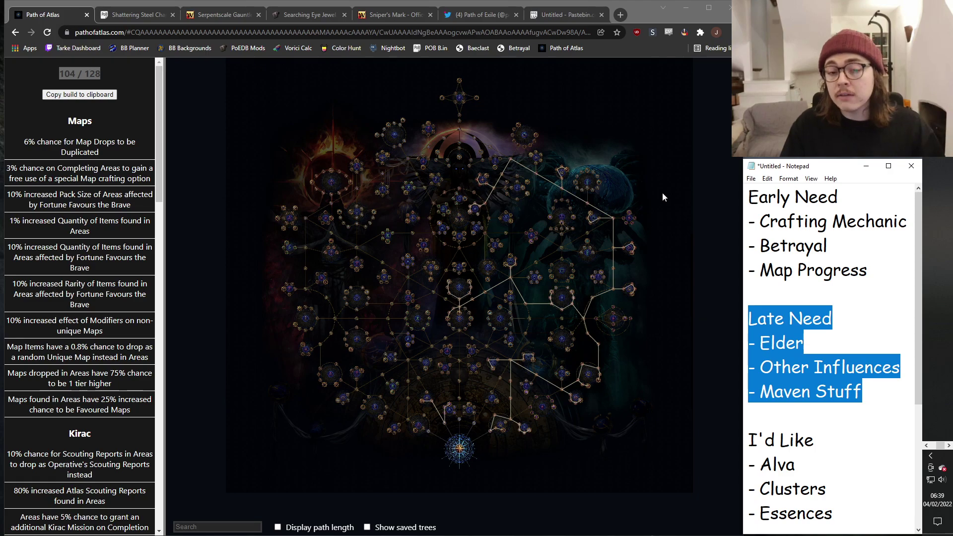
click(818, 342)
Step: Examine the upper part of the atlas tree around the allocated path and the surrounding node clusters
click(612, 162)
scroll(624, 200, up, 5)
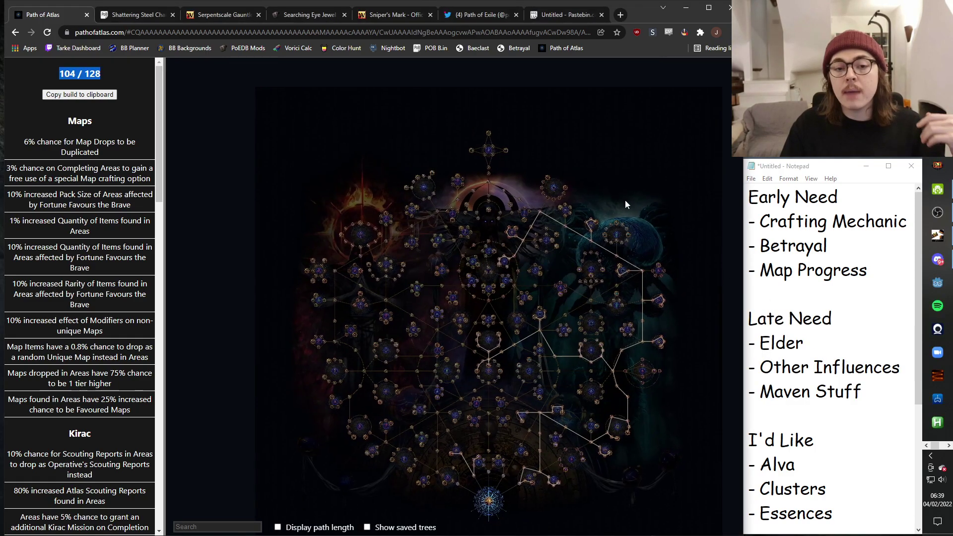
scroll(649, 239, up, 3)
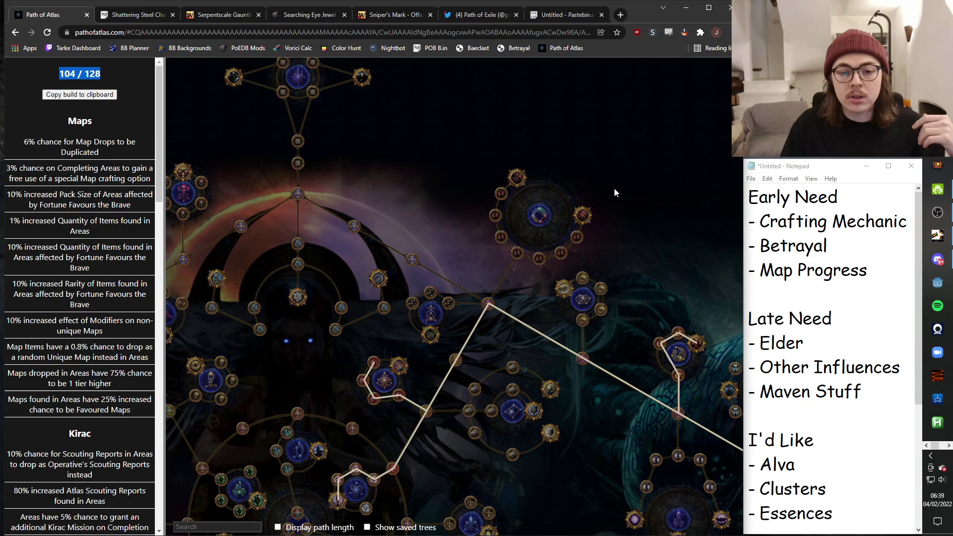
scroll(579, 149, down, 3)
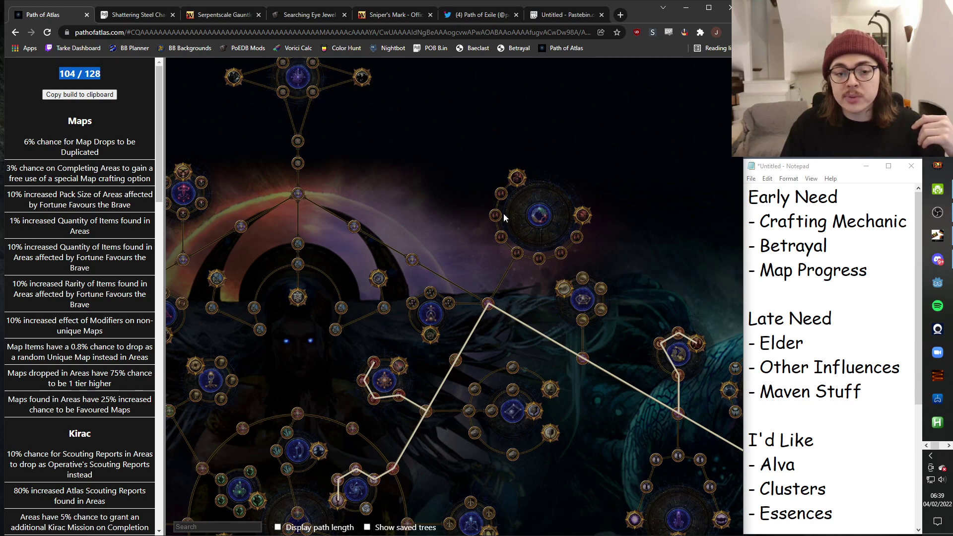
scroll(387, 191, up, 3)
scroll(514, 215, down, 2)
scroll(469, 240, up, 2)
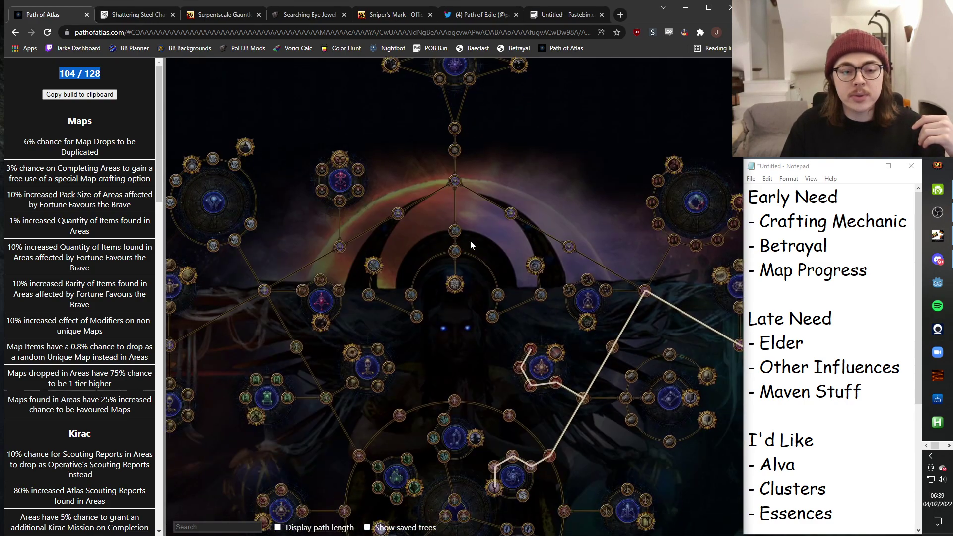
scroll(611, 268, down, 3)
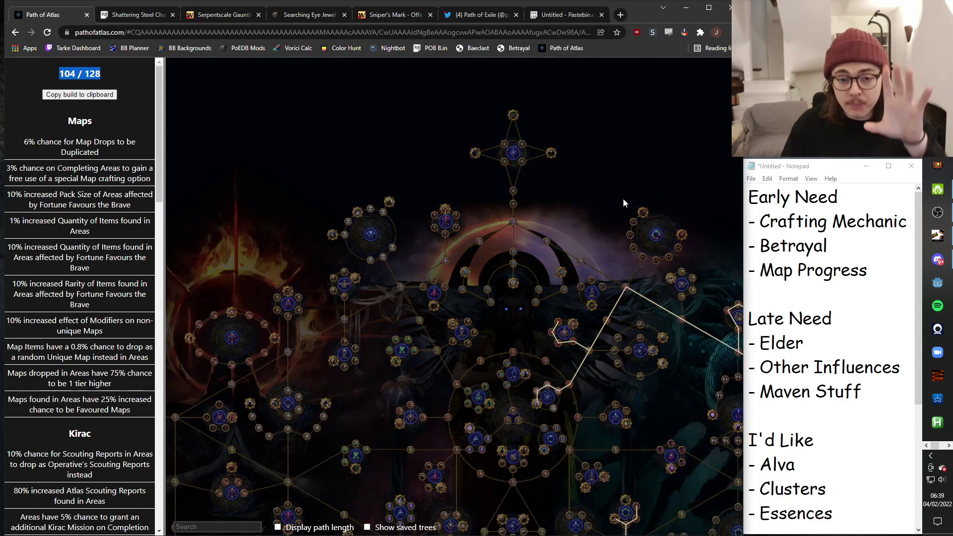
scroll(623, 199, down, 3)
drag(520, 148, 522, 143)
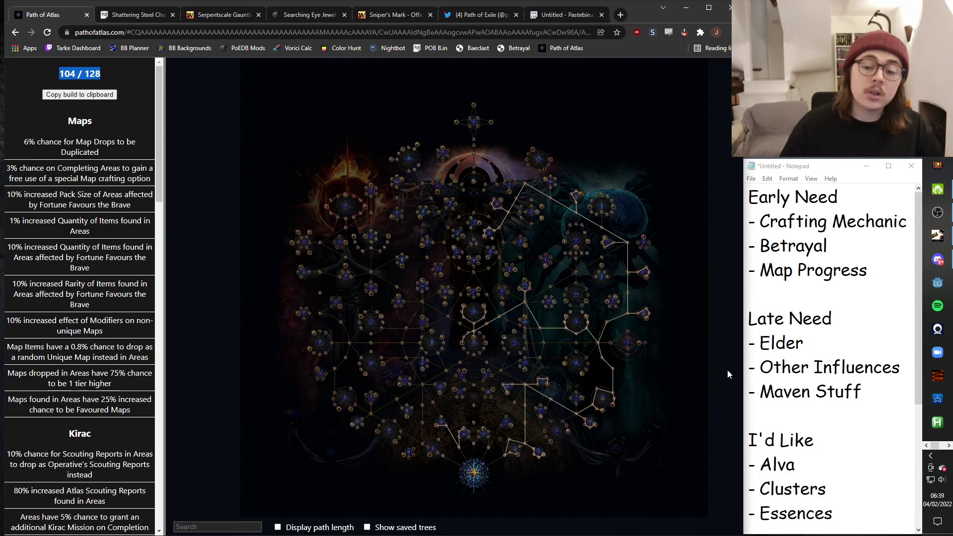
Step: Review the notes, highlight the Alva entry under I'd Like, and search the atlas tree for "alva"
scroll(808, 354, down, 3)
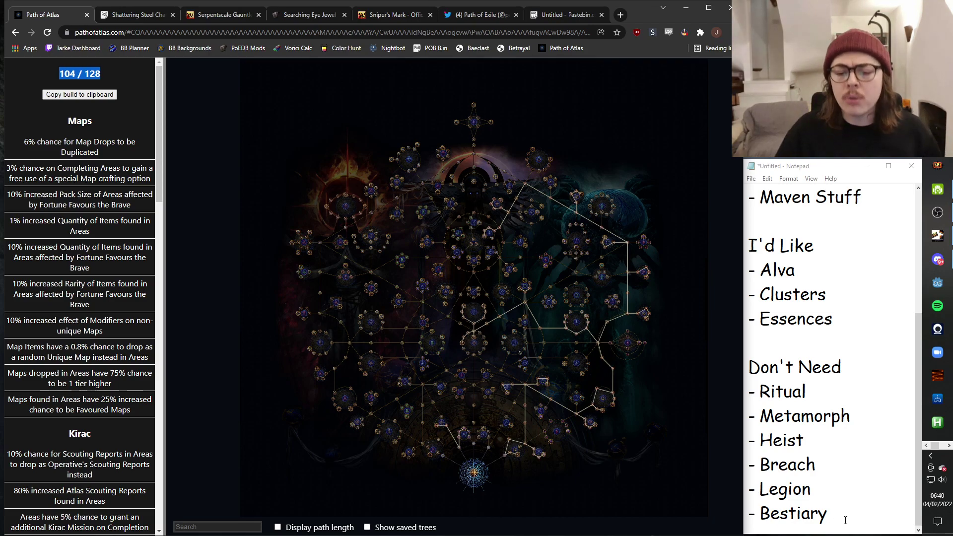
scroll(845, 520, up, 3)
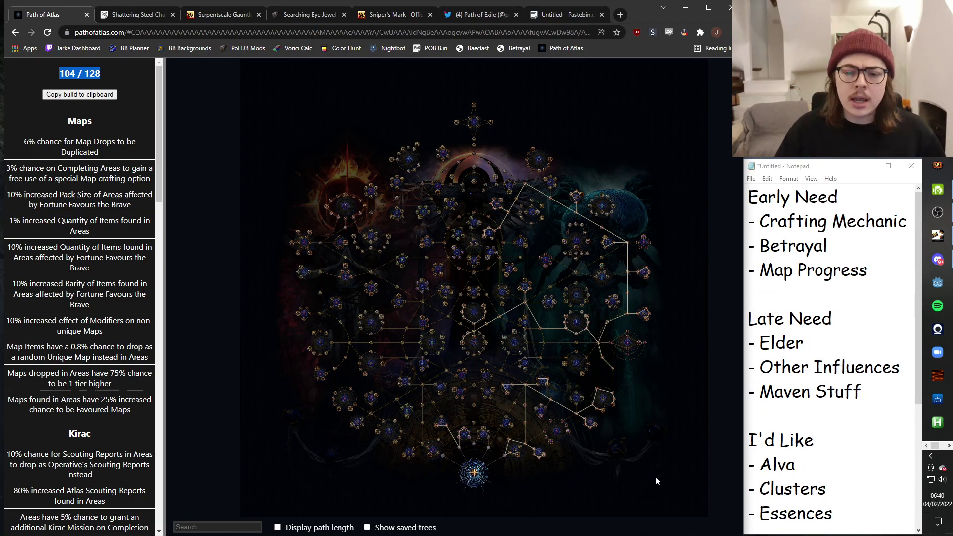
drag(795, 464, 748, 464)
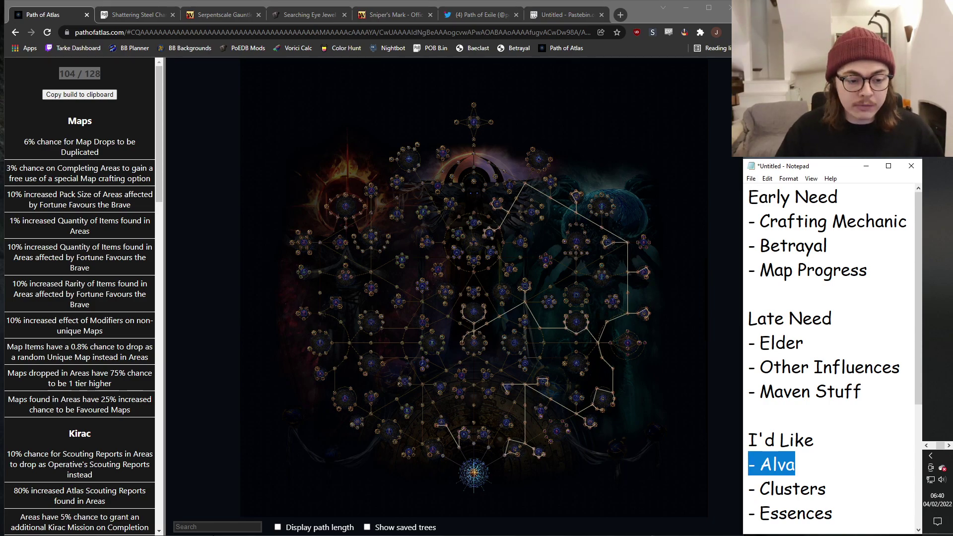
click(207, 526)
text(alva)
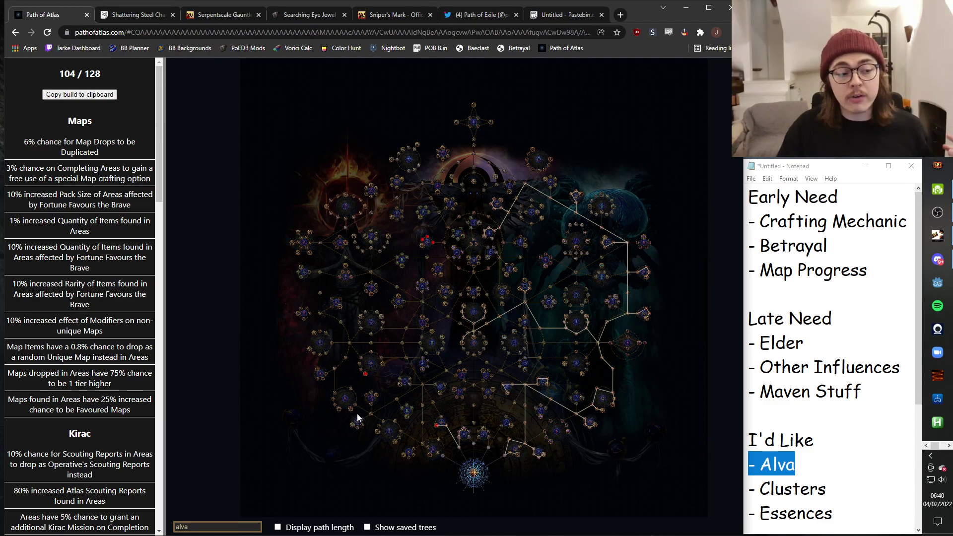
Step: Inspect The Perpetual Search node and compare its position with the other matching Alva nodes on the tree
scroll(527, 484, up, 5)
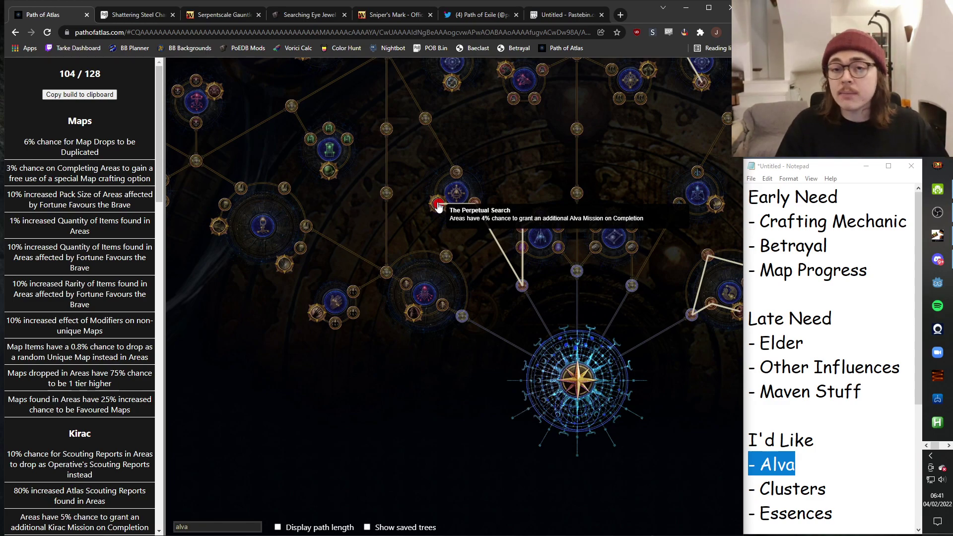
scroll(438, 207, down, 5)
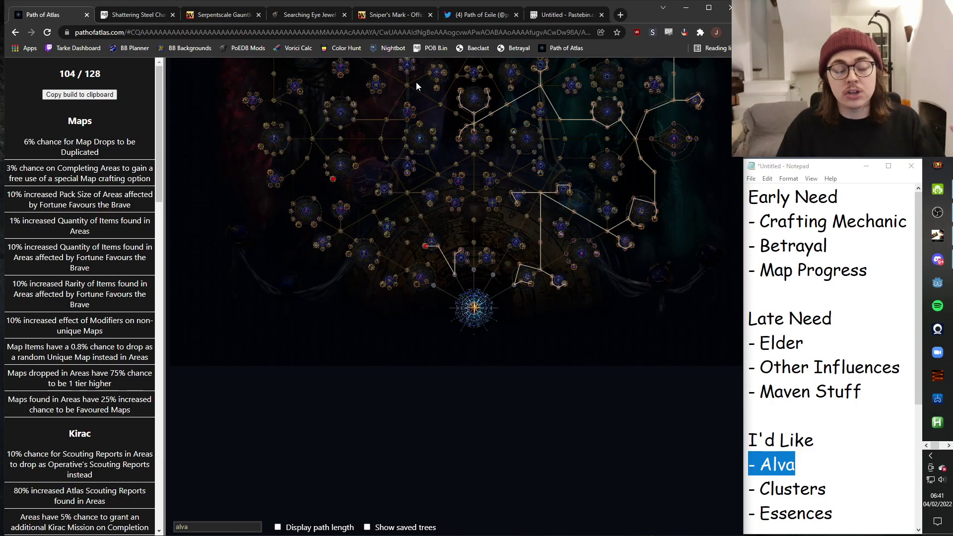
scroll(389, 299, down, 2)
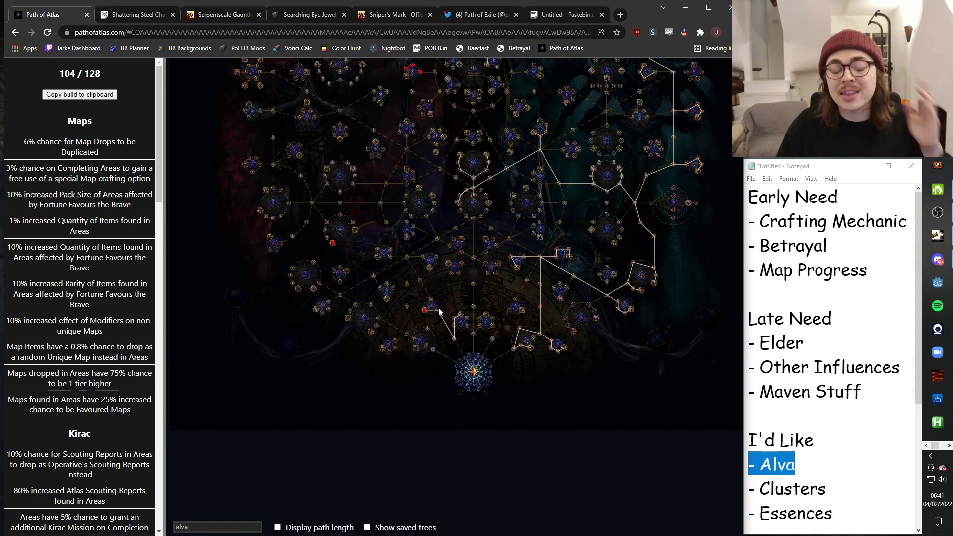
scroll(435, 345, up, 3)
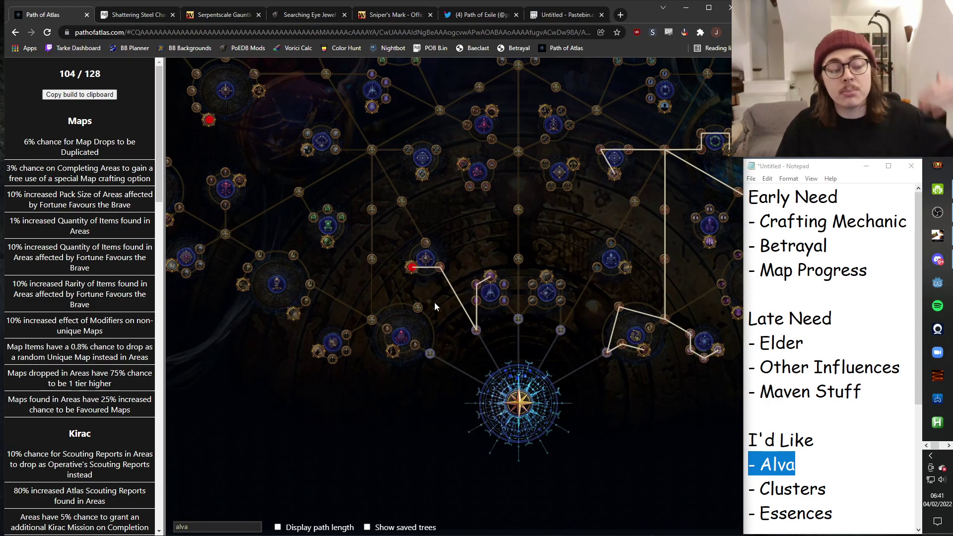
drag(445, 339, 388, 318)
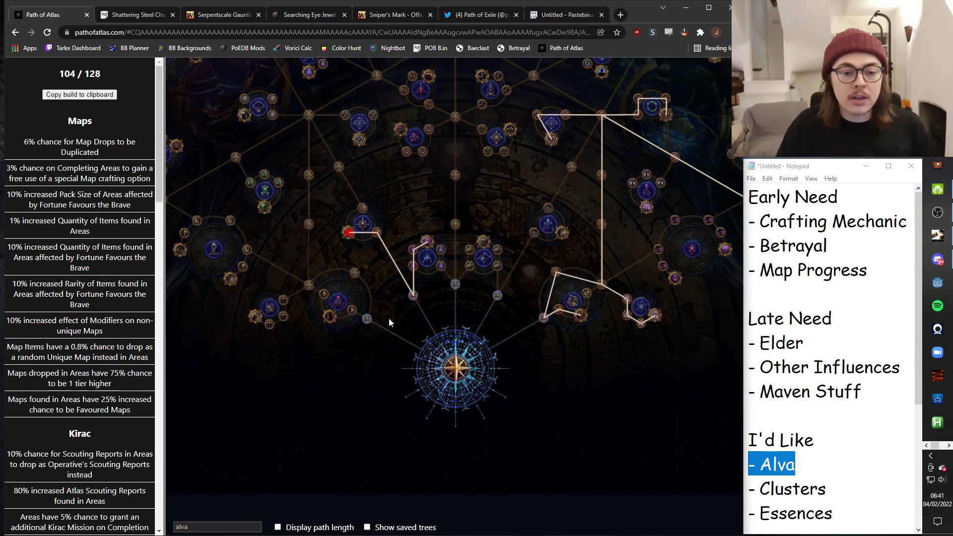
Step: Clear the node search and inspect the Prolific Essence node and the allocated paths leading from the tree's start
double_click(209, 527)
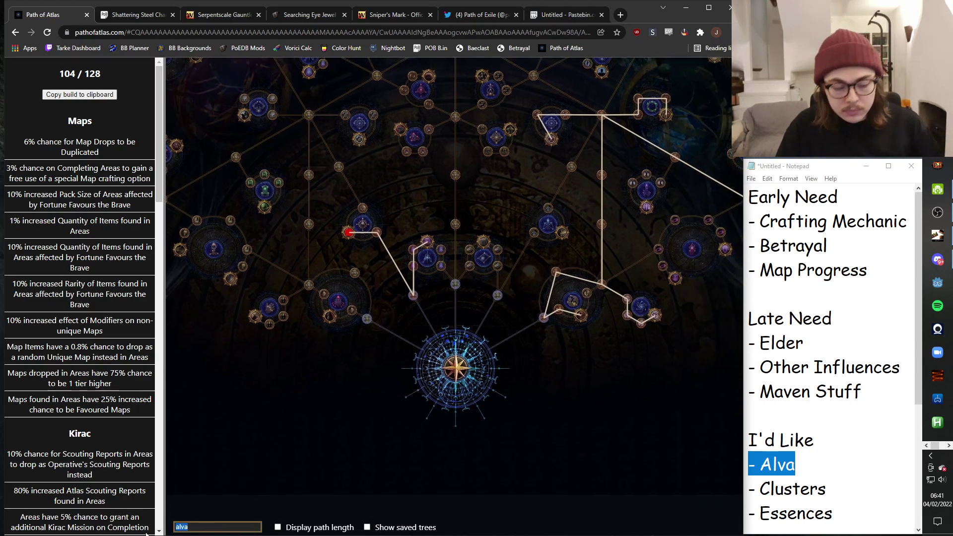
key(BackSpace)
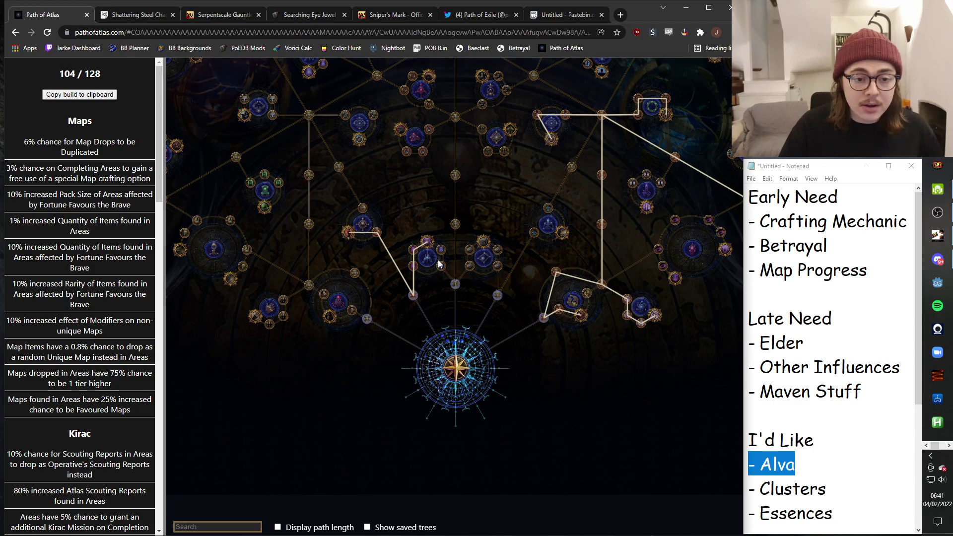
mouse_move(430, 247)
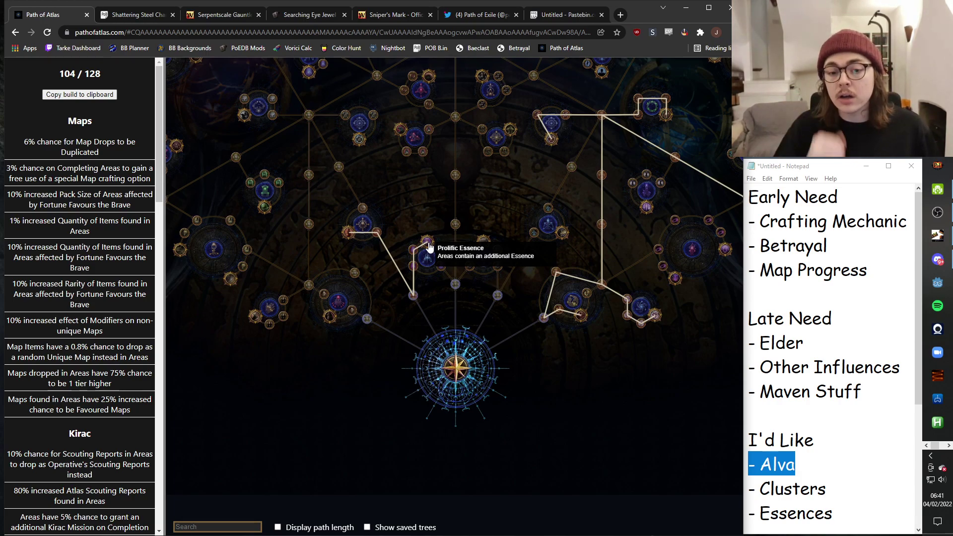
drag(614, 393, 432, 396)
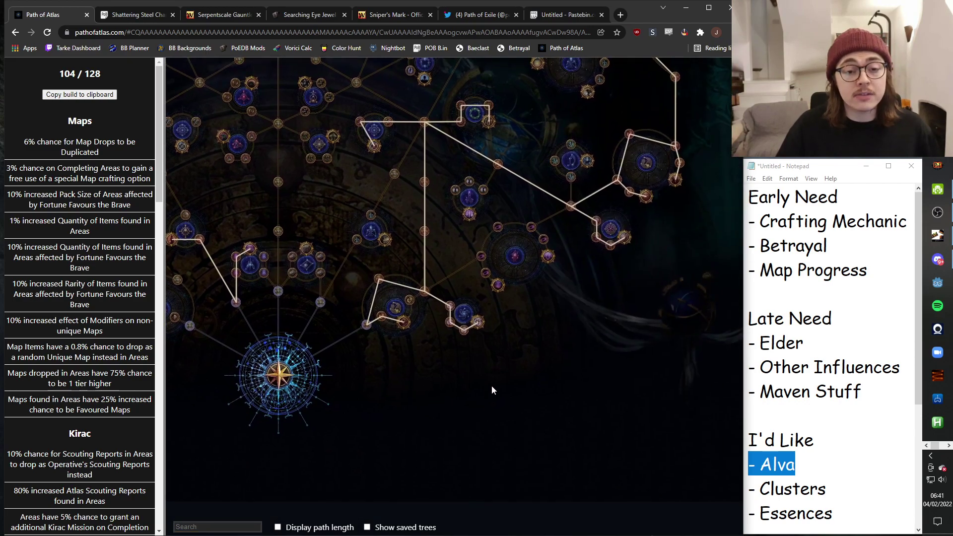
scroll(510, 392, down, 3)
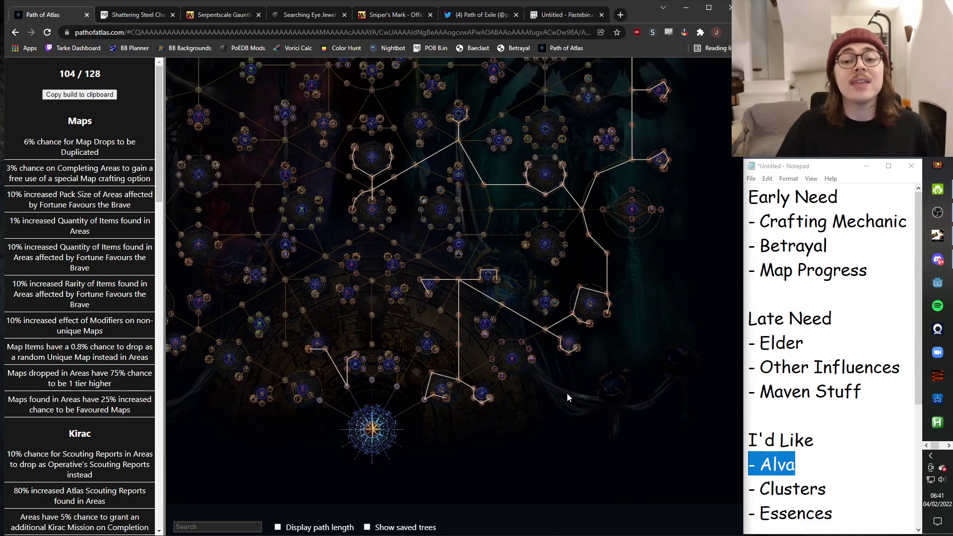
Step: Highlight Crafting Mechanic under Early Need in the notes and bring the whole atlas tree into view
drag(909, 226, 748, 221)
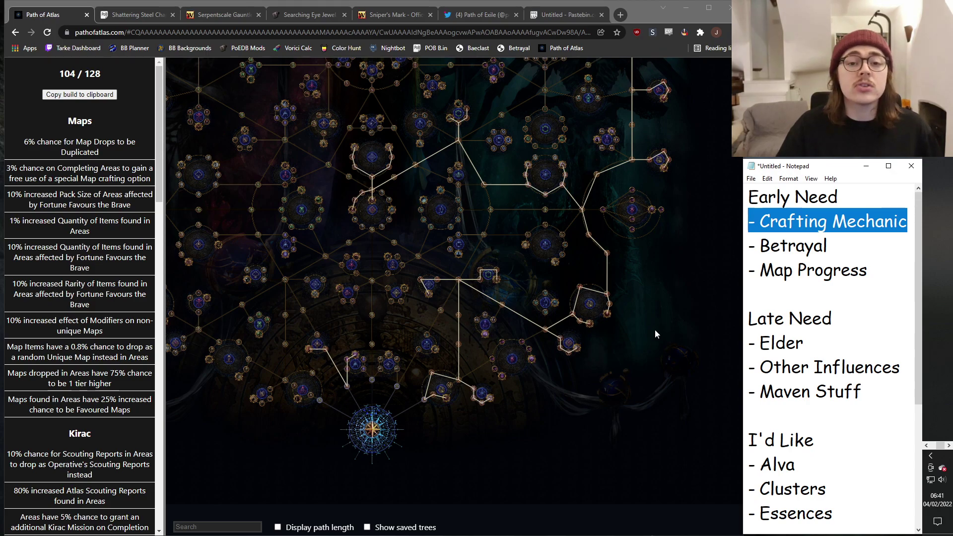
click(665, 286)
scroll(668, 297, down, 4)
scroll(668, 377, down, 1)
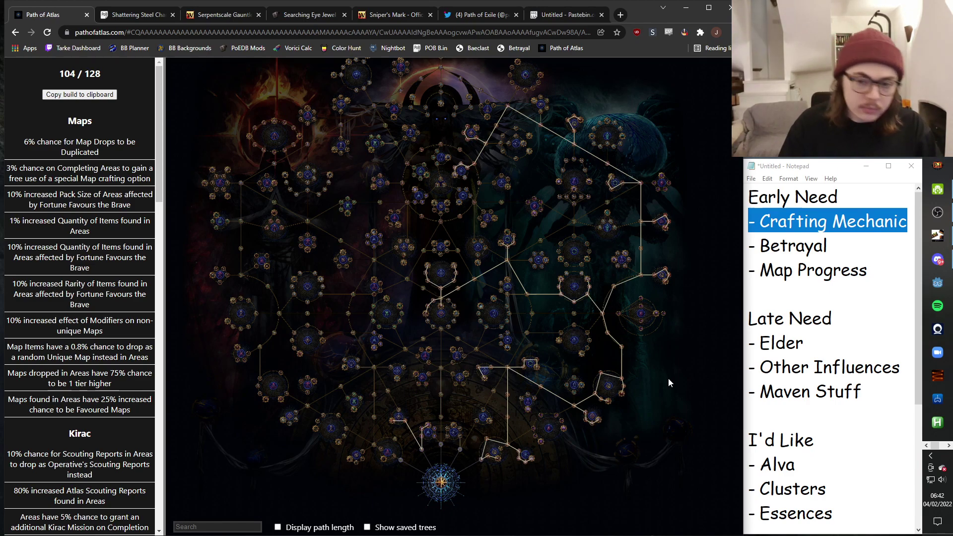
Step: Highlight the Betrayal entry in the notes and search the atlas tree for "betra"
drag(827, 246, 749, 248)
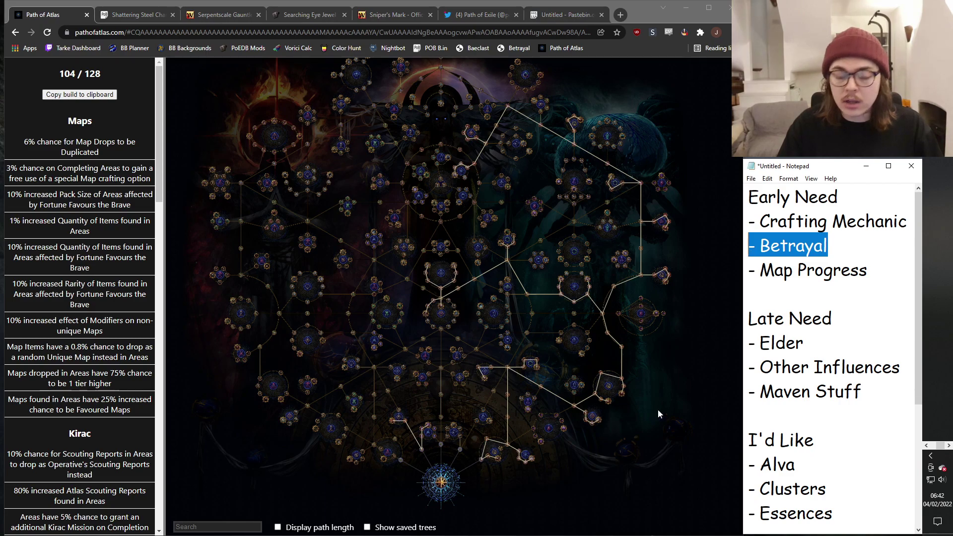
click(249, 527)
text(b)
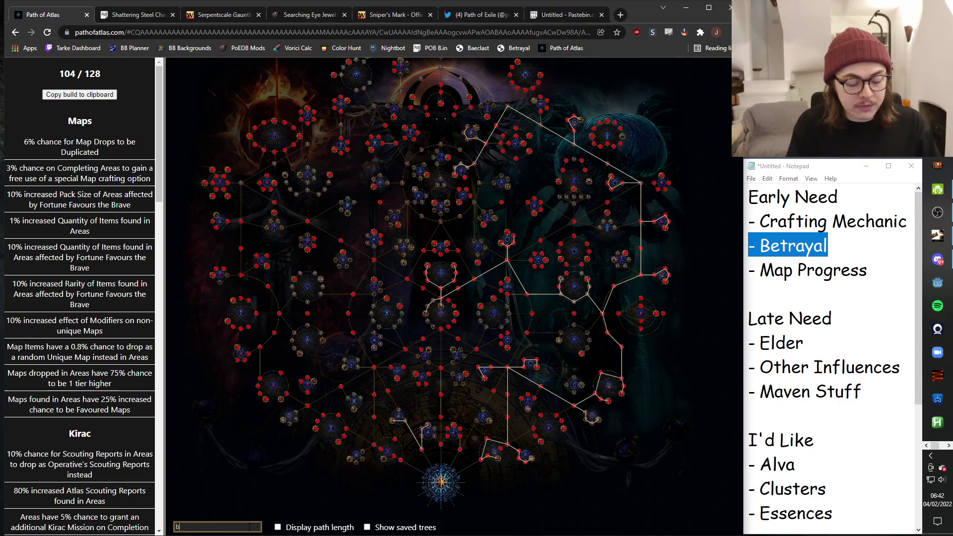
text(etra)
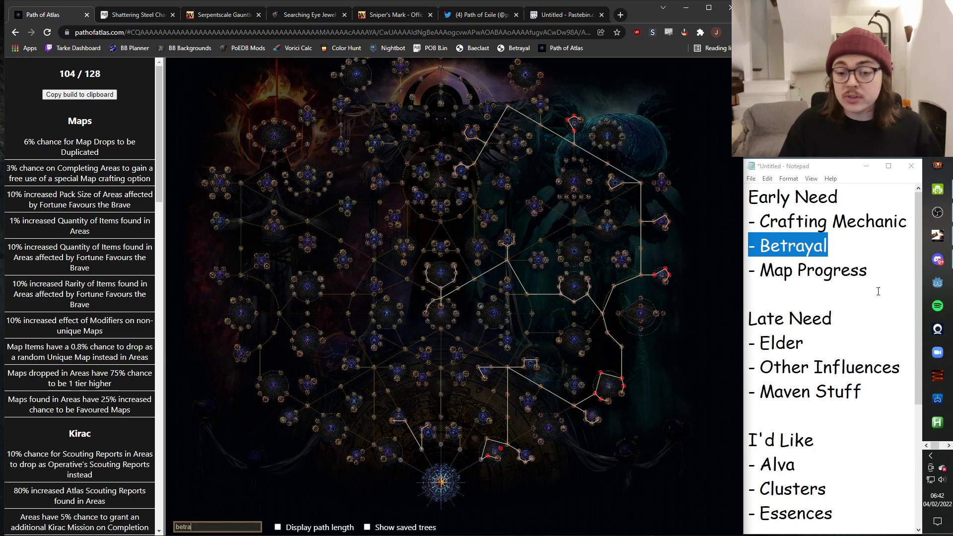
Step: Clear the node search and inspect the Shaping the Skies and Commissioned Officer nodes on the allocated paths
double_click(210, 525)
key(BackSpace)
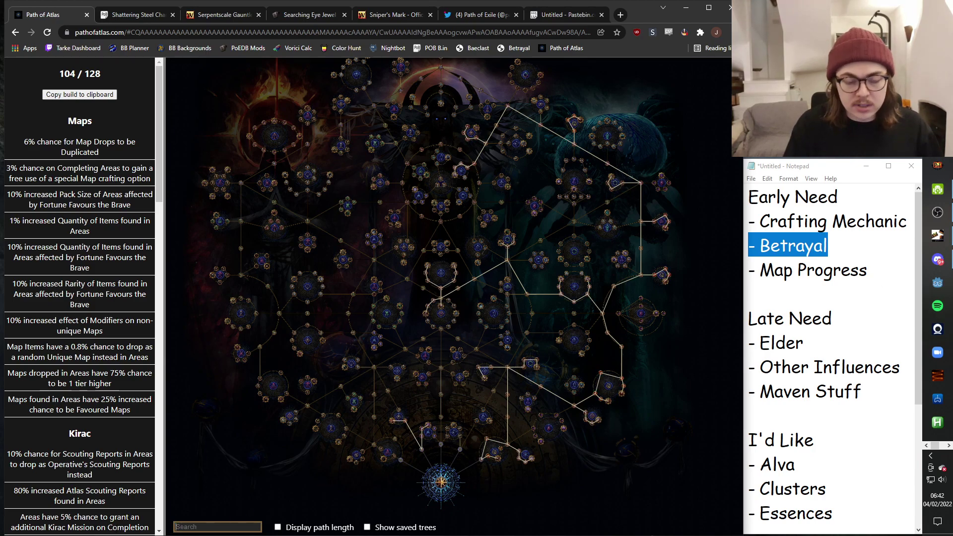
scroll(583, 456, up, 3)
scroll(583, 452, up, 2)
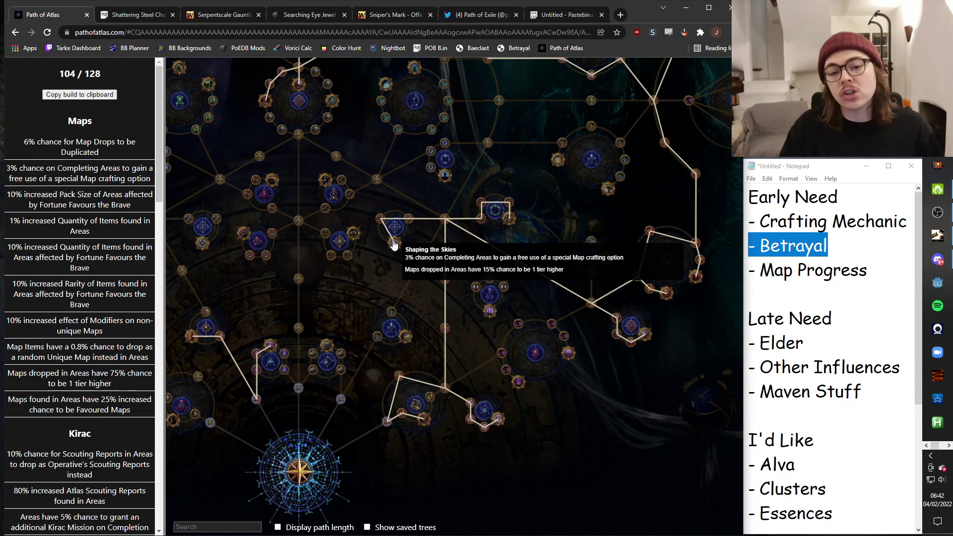
drag(390, 313, 534, 415)
mouse_move(365, 348)
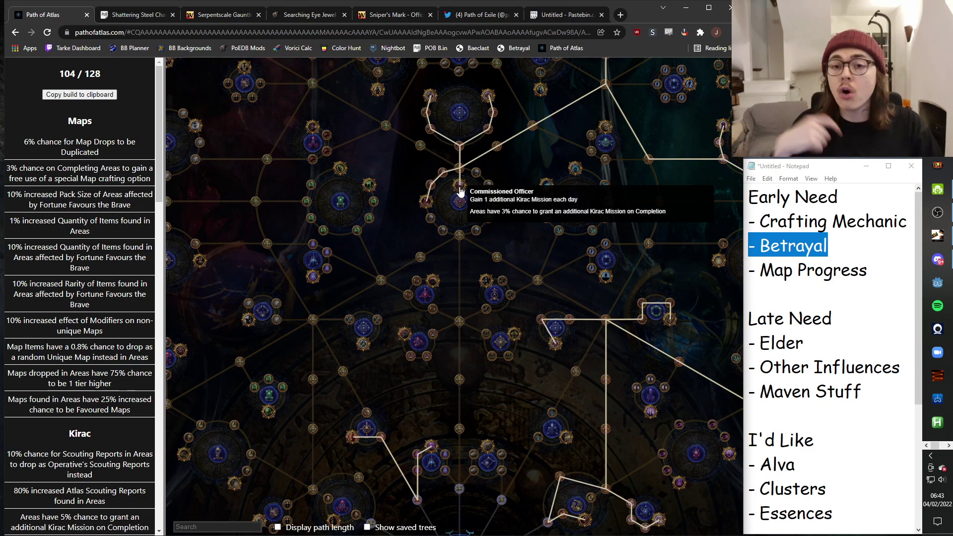
Step: Highlight Elder and Other Influences in the notes and inspect the Shaping the Valleys and Higher Map Tier Chance nodes
drag(903, 367, 744, 345)
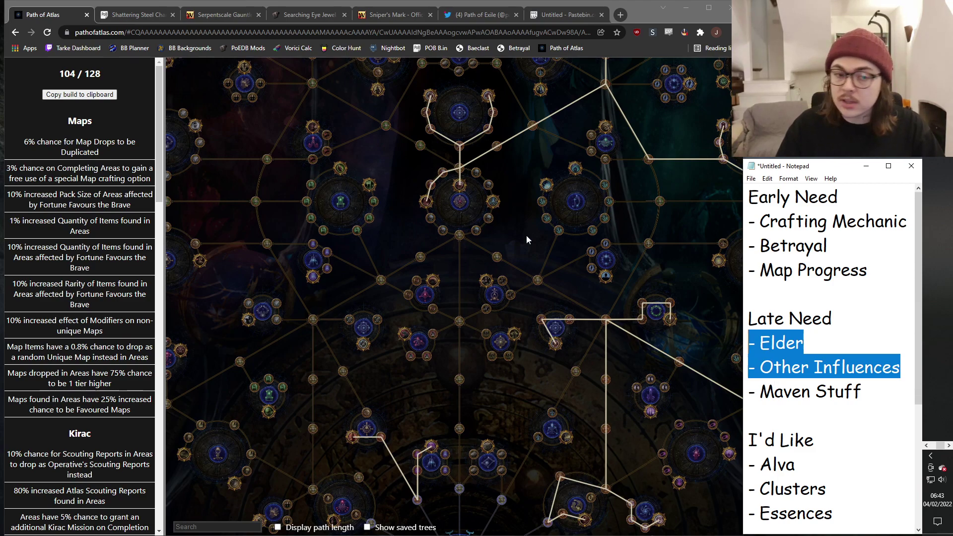
drag(508, 184, 443, 261)
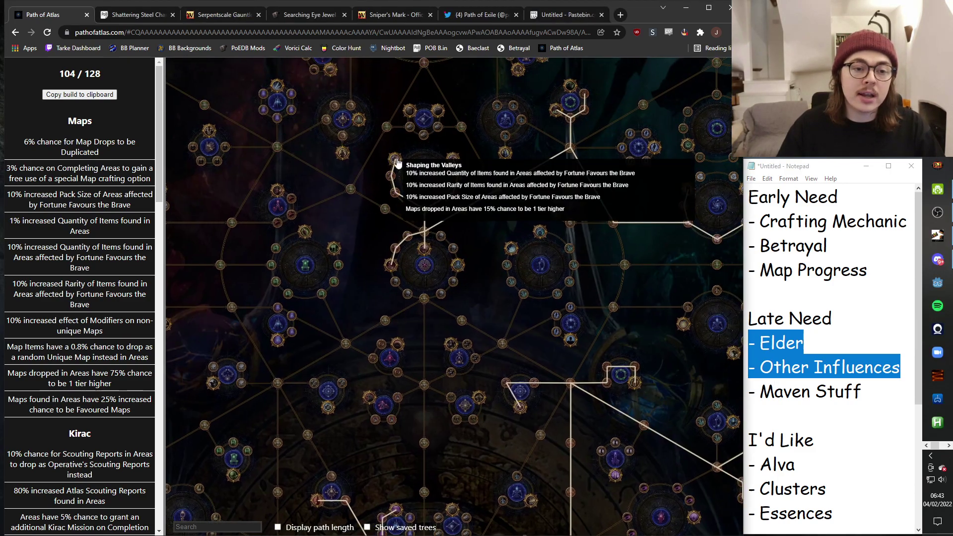
mouse_move(455, 162)
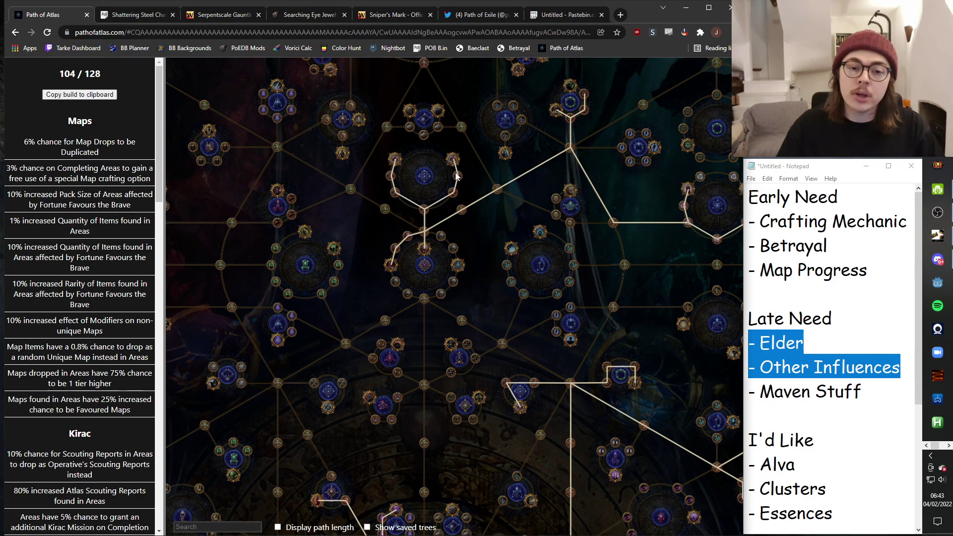
mouse_move(456, 181)
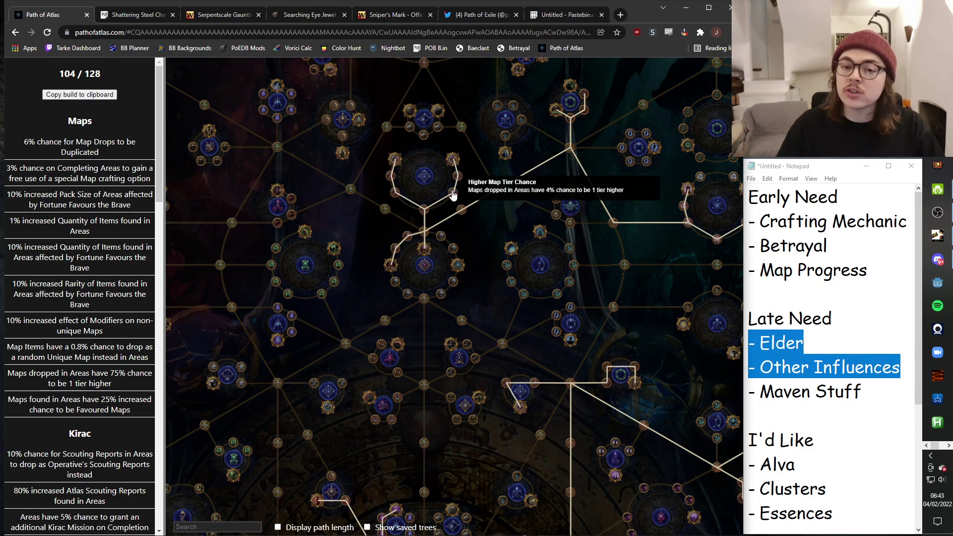
mouse_move(397, 163)
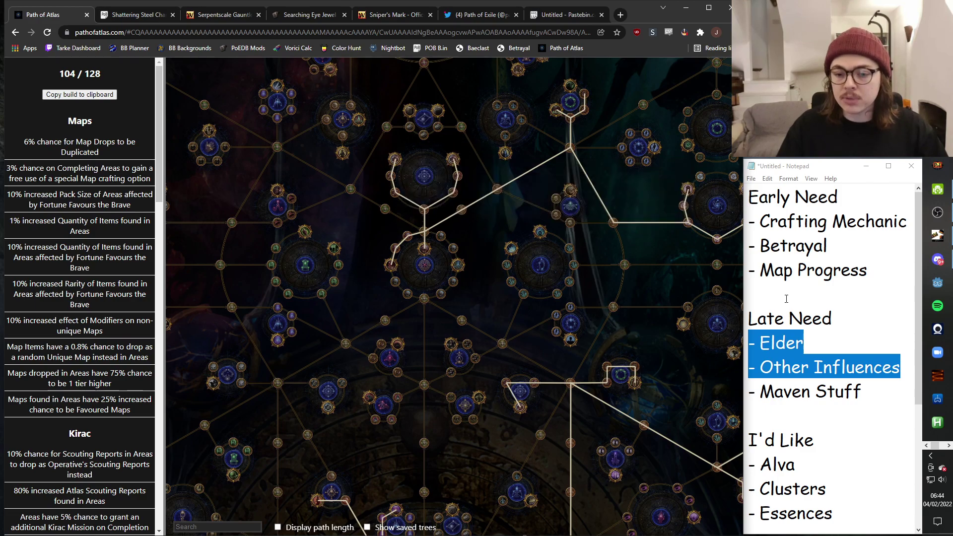
Step: Search the atlas tree for "betra" and examine the matching Betrayal clusters along the allocated paths
scroll(505, 226, down, 2)
scroll(505, 224, down, 1)
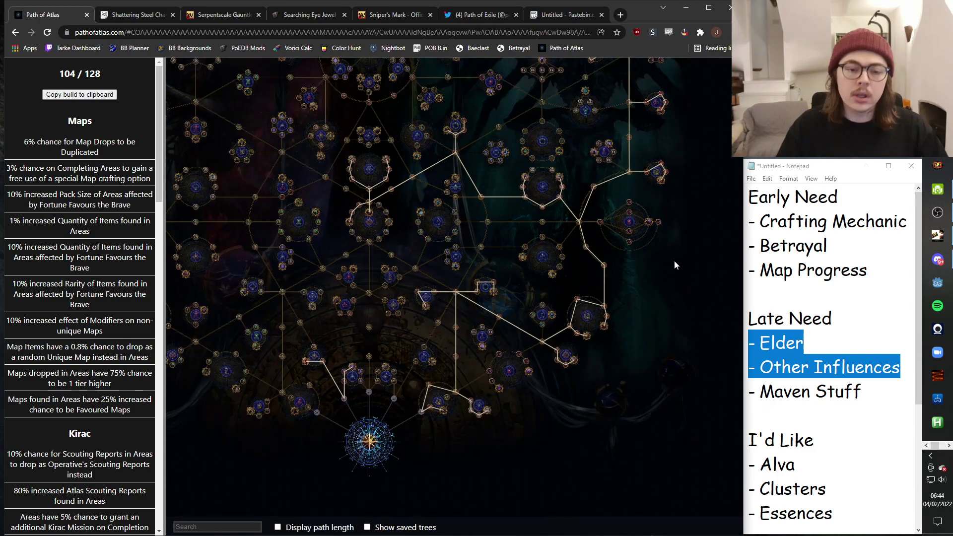
drag(674, 260, 633, 337)
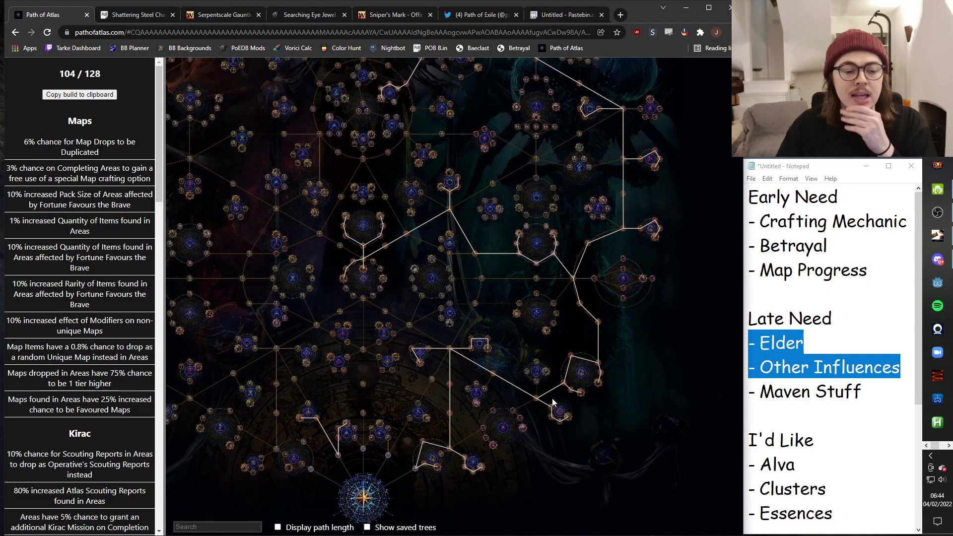
click(226, 525)
text(betra)
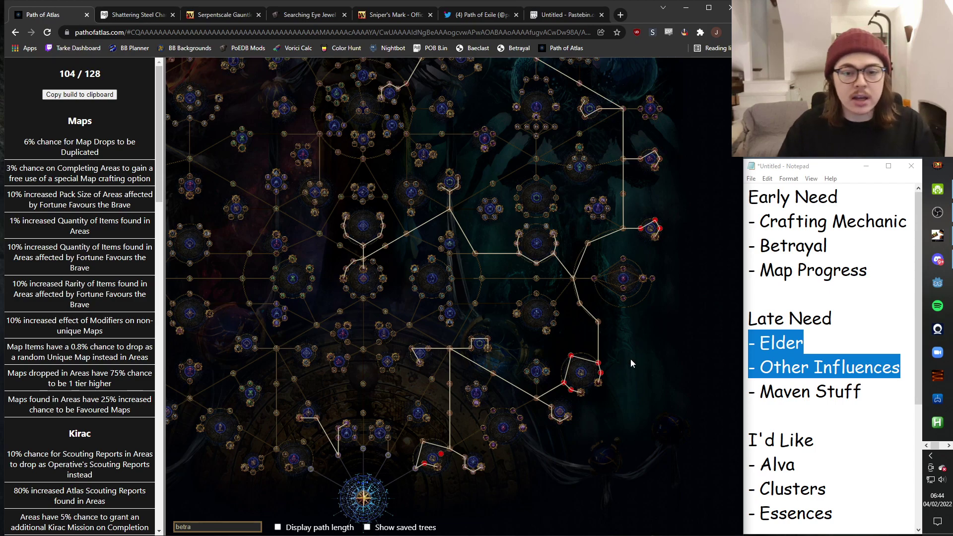
drag(645, 353, 621, 468)
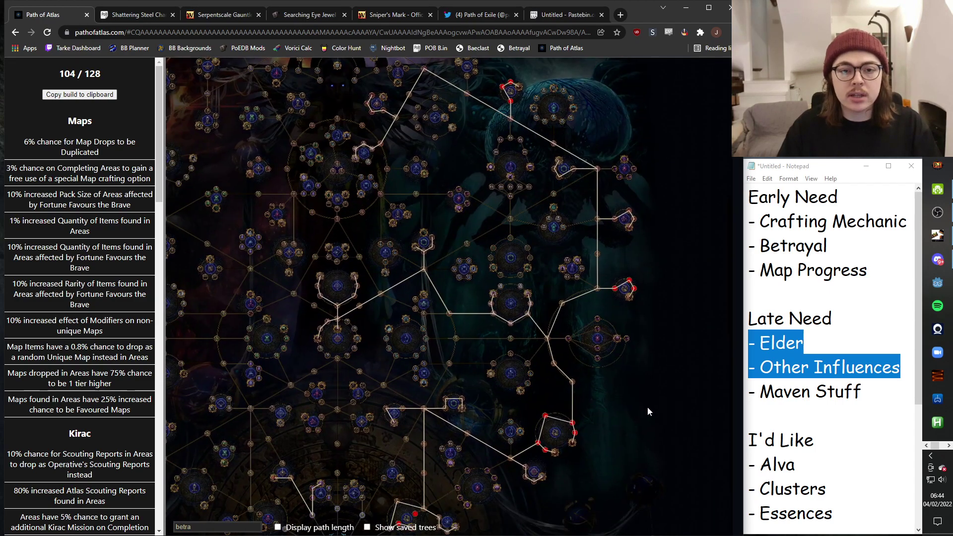
Step: Replace the node search with "expedi" to mark the Expedition nodes across the whole atlas tree
scroll(647, 401, down, 3)
double_click(198, 526)
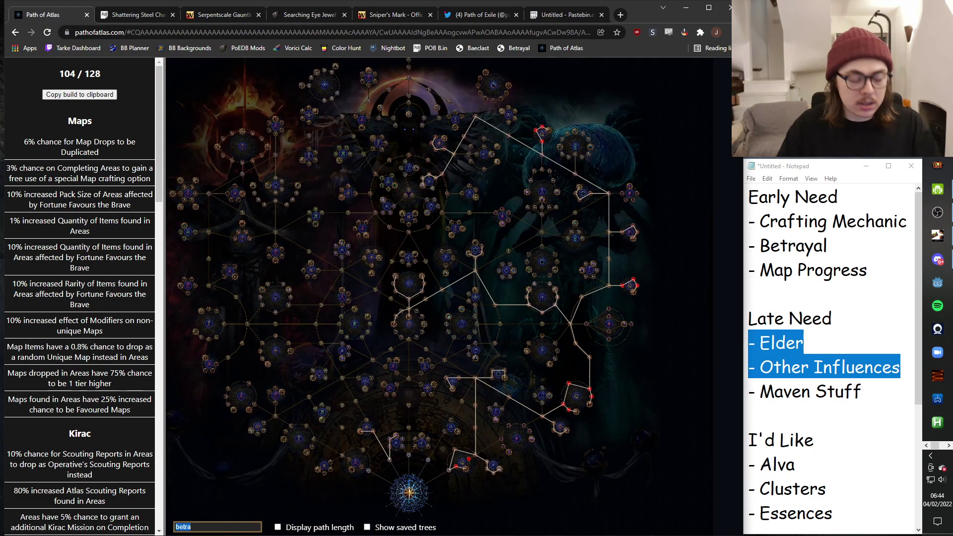
text(expedi)
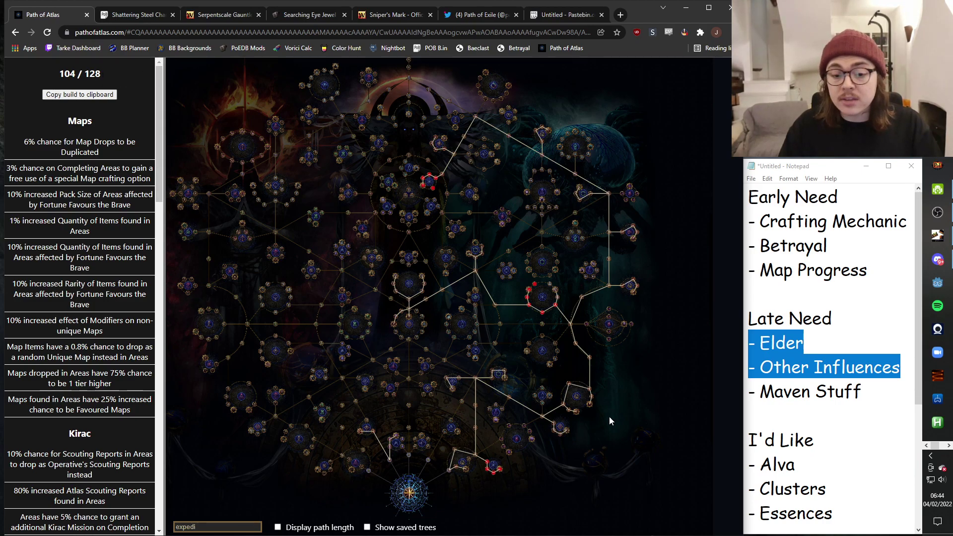
click(606, 453)
Step: Inspect the Solidarity node and the allocated paths between its cluster and the tree's start
scroll(606, 453, up, 3)
scroll(606, 453, up, 3)
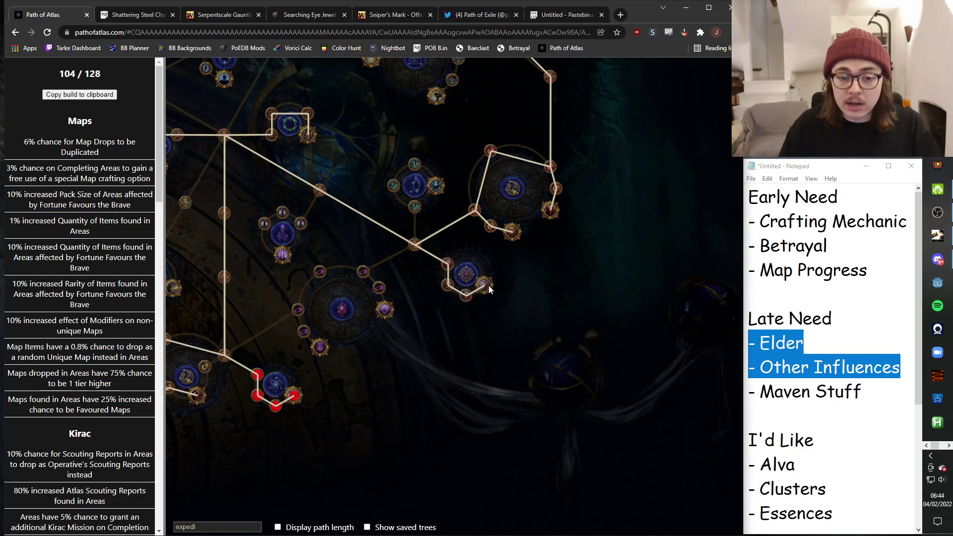
mouse_move(489, 290)
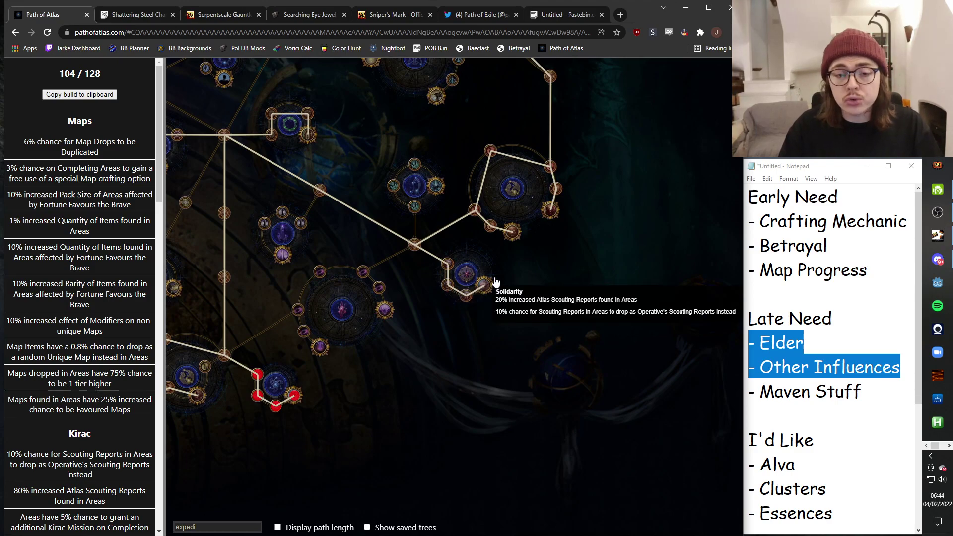
drag(491, 288, 570, 313)
scroll(570, 312, down, 3)
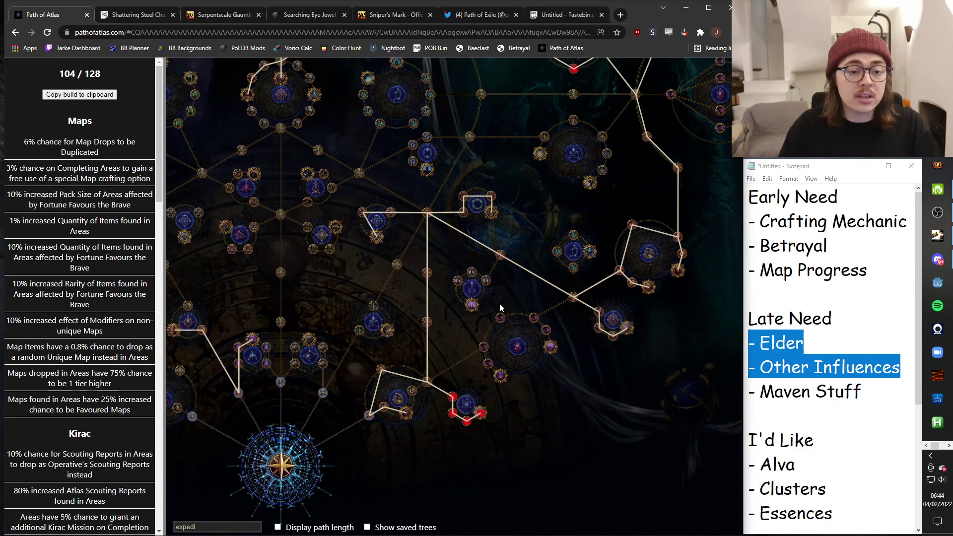
mouse_move(346, 246)
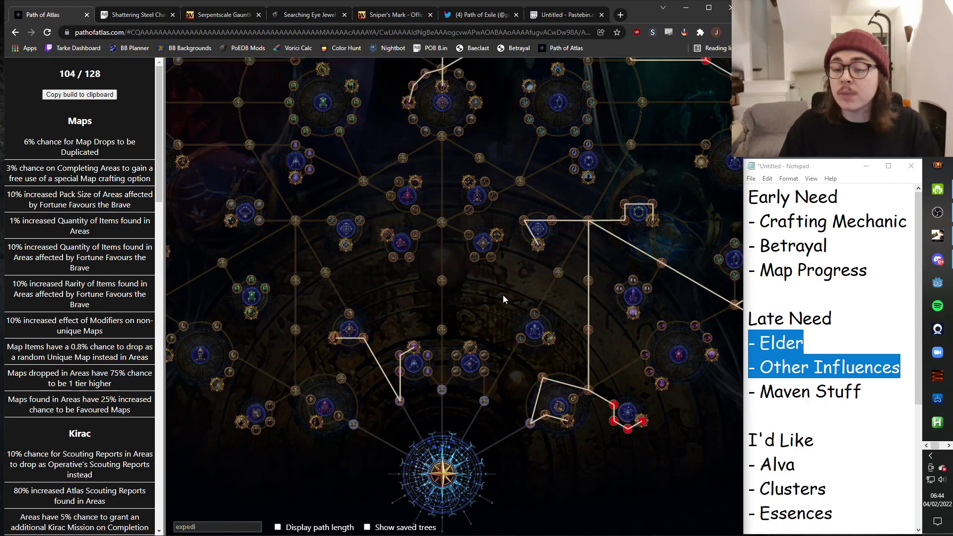
Step: Follow the allocated path past the Expedition cluster and inspect the Enriched Entities node
drag(498, 303, 228, 320)
drag(603, 238, 546, 442)
drag(608, 250, 579, 290)
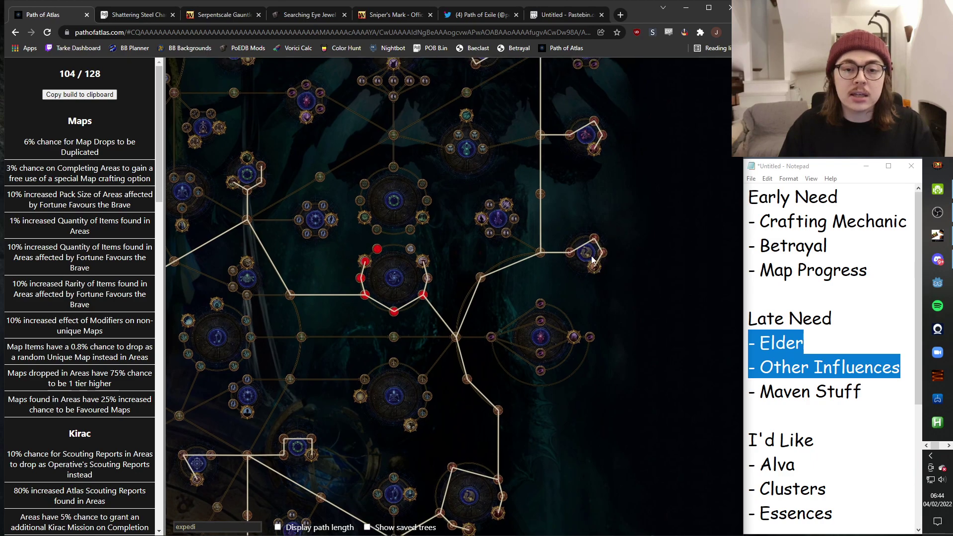
scroll(570, 187, up, 3)
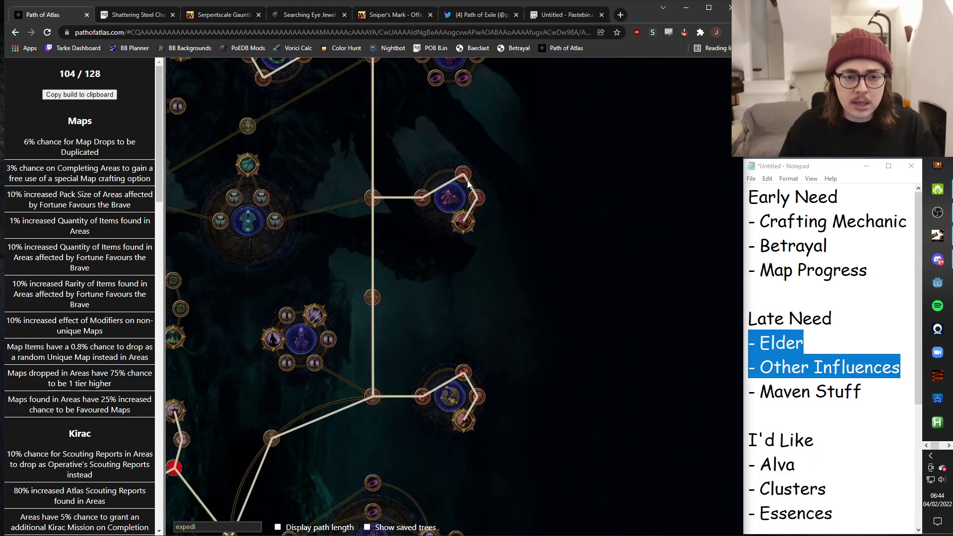
mouse_move(477, 198)
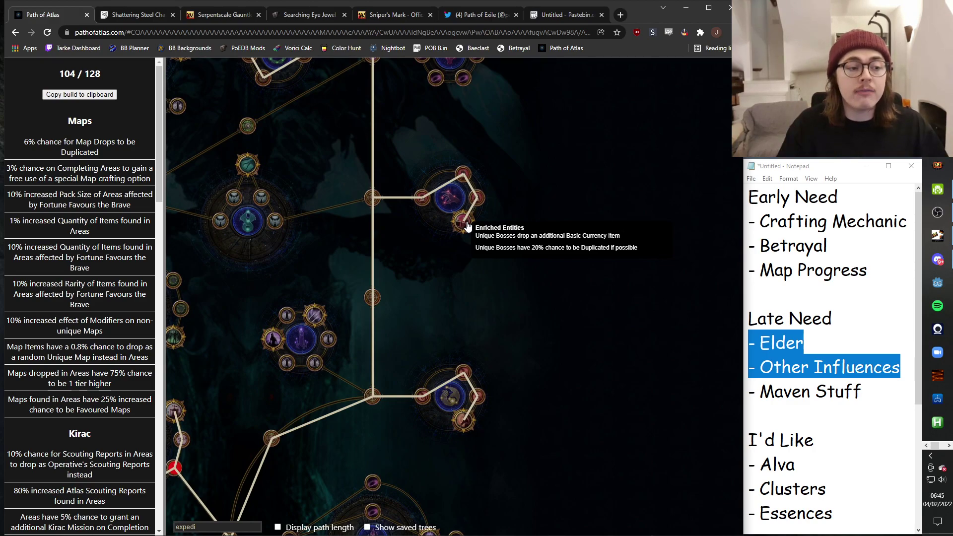
scroll(369, 305, down, 3)
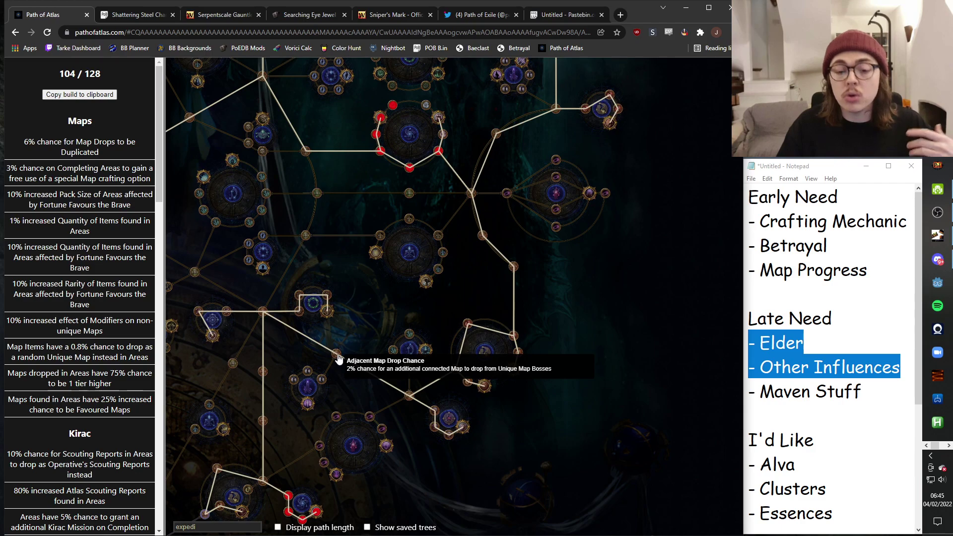
Step: Inspect the Corrupted Gaze node and the surrounding allocated clusters on the Elder side of the tree
drag(609, 307, 544, 486)
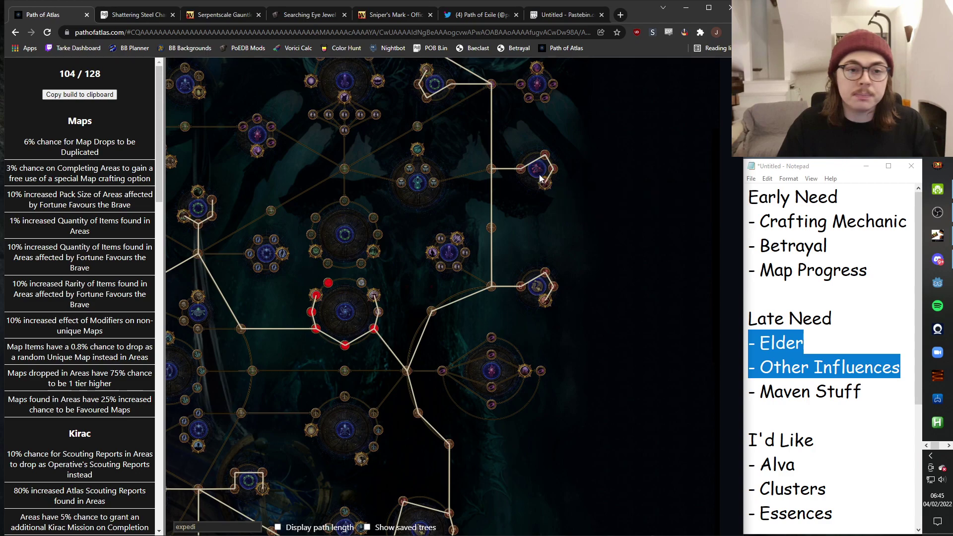
drag(424, 73, 463, 246)
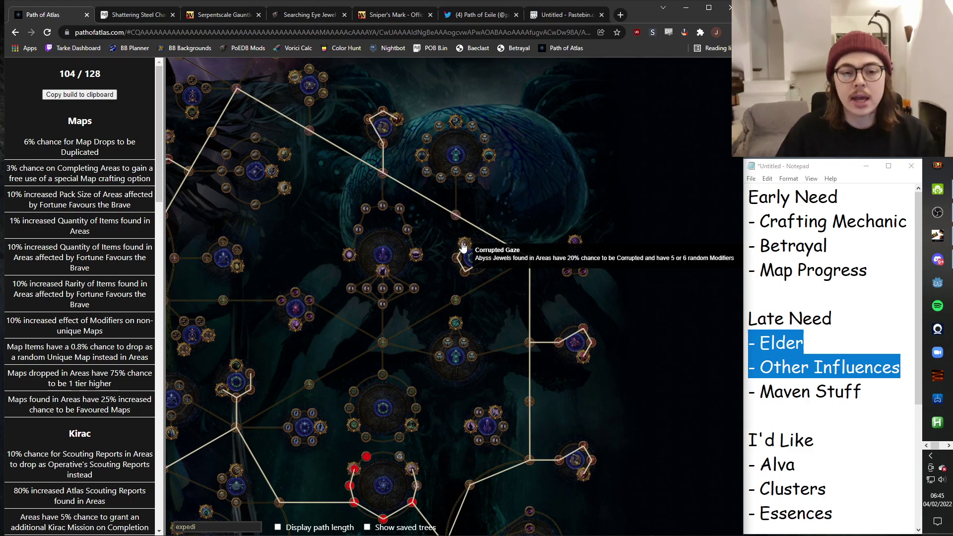
scroll(463, 246, down, 2)
drag(629, 359, 677, 263)
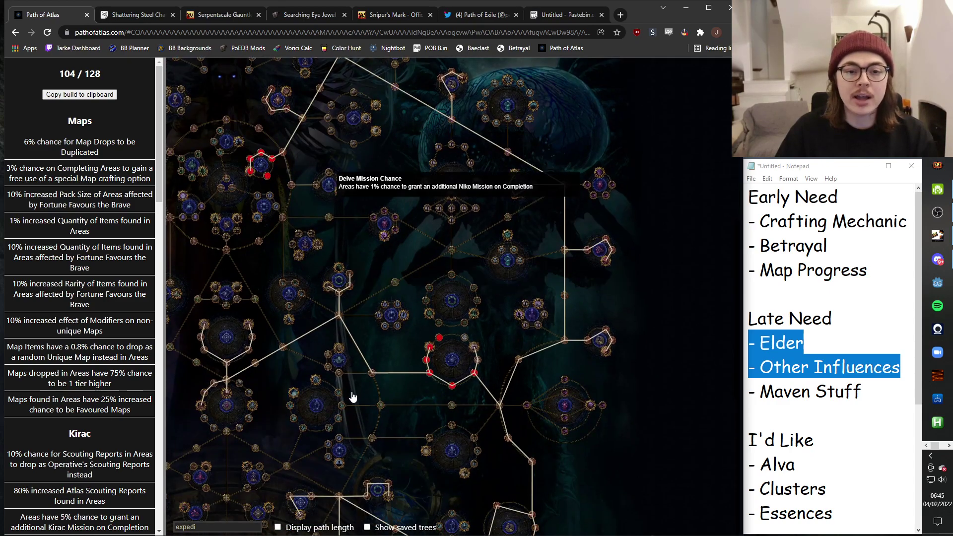
Step: Replace the node search with "abyss" and inspect the Underground Kingdom node
double_click(208, 527)
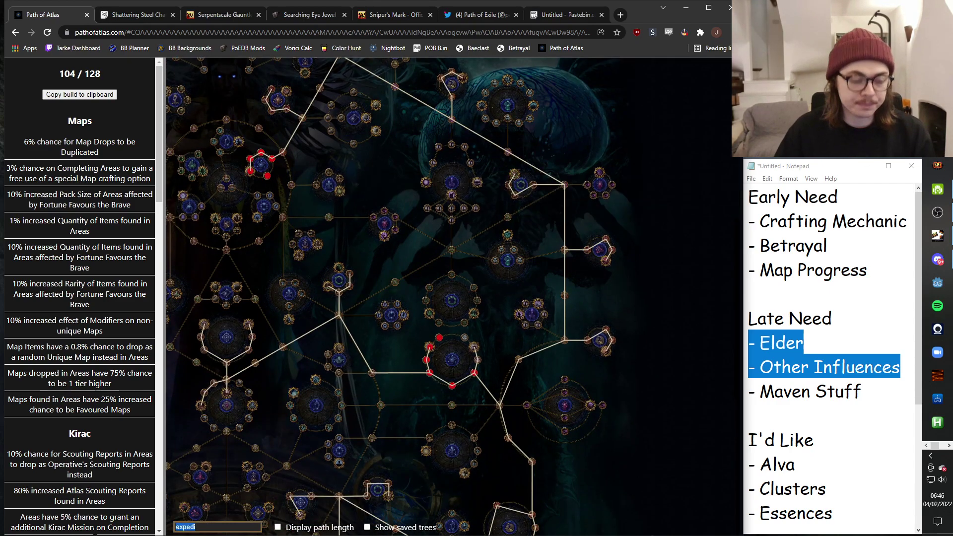
text(abyss)
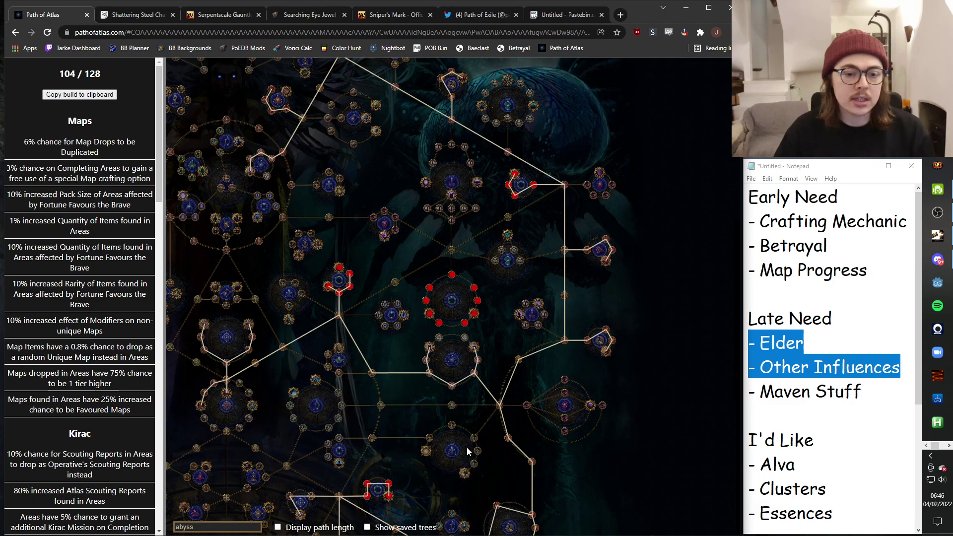
drag(402, 410, 452, 266)
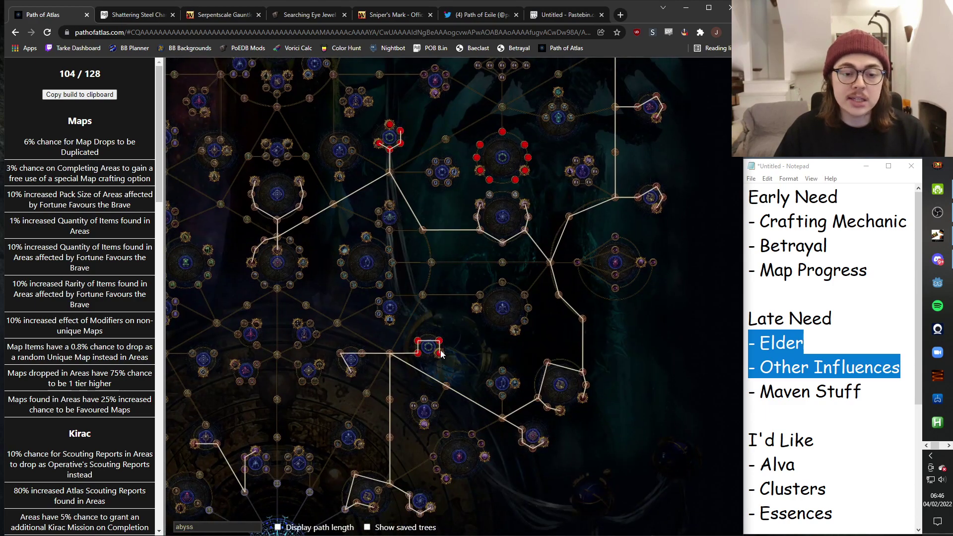
mouse_move(417, 356)
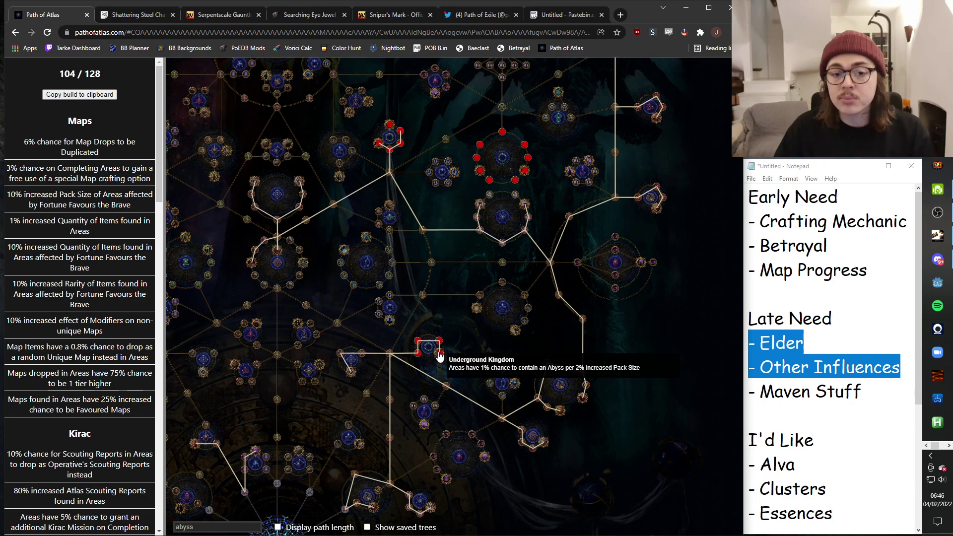
Step: Compare the other marked Abyss clusters and inspect the Awakened Depths node in the unallocated one
scroll(439, 354, up, 2)
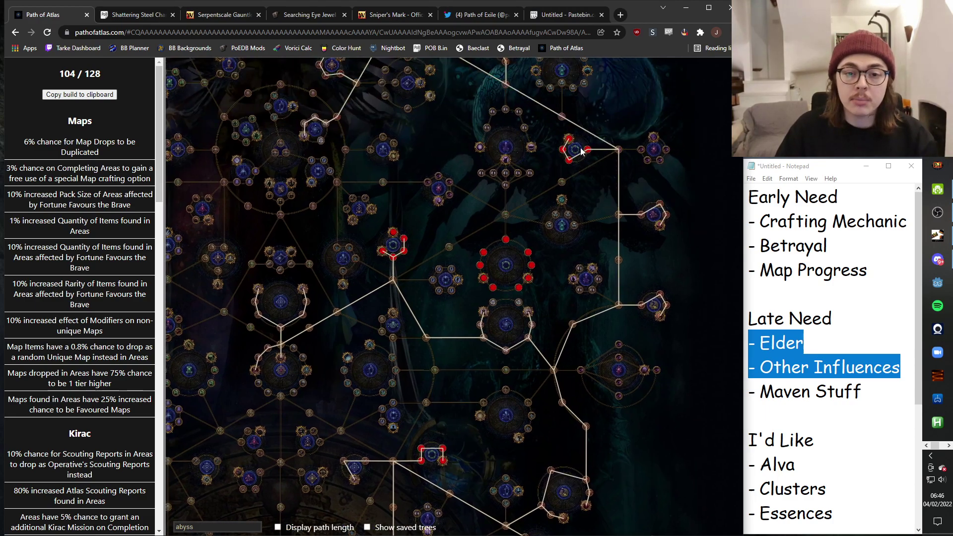
mouse_move(587, 155)
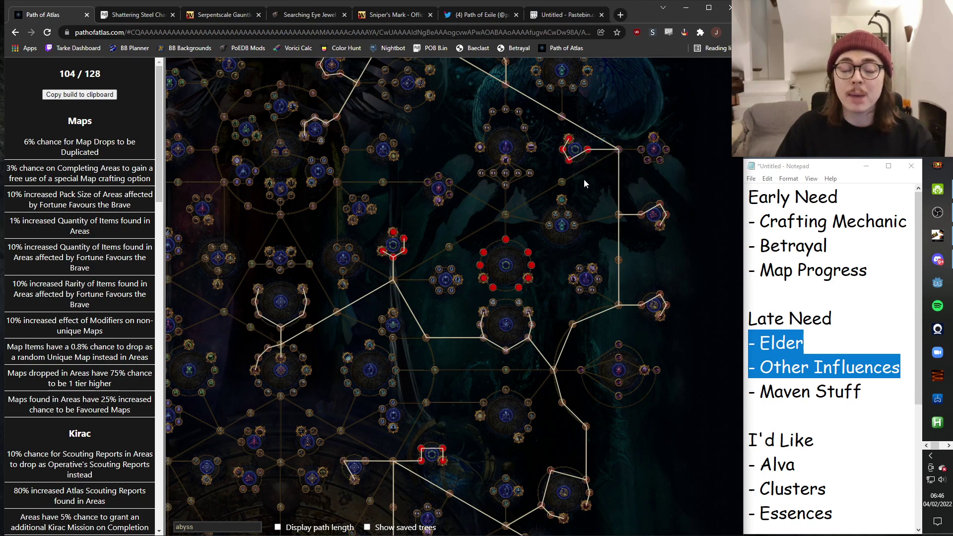
mouse_move(400, 259)
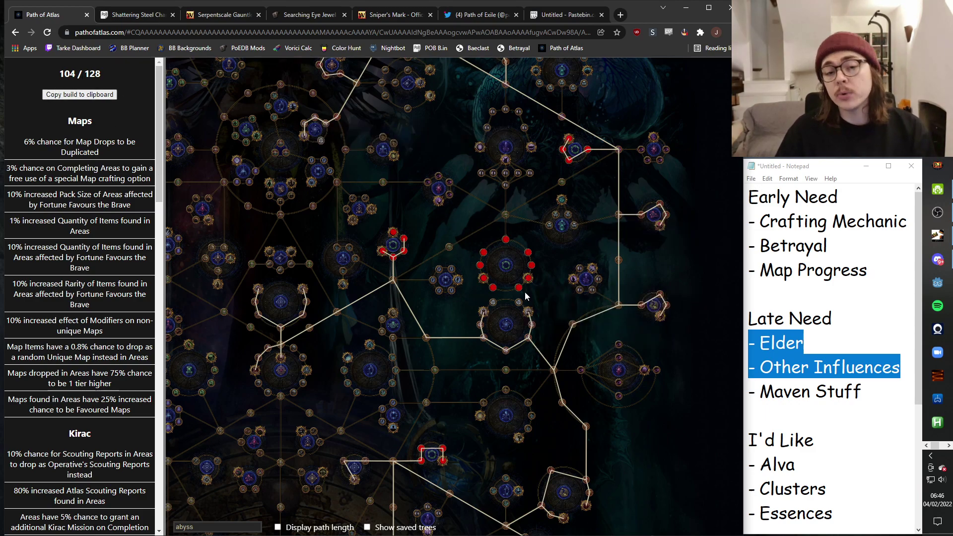
scroll(525, 291, up, 2)
scroll(552, 246, up, 1)
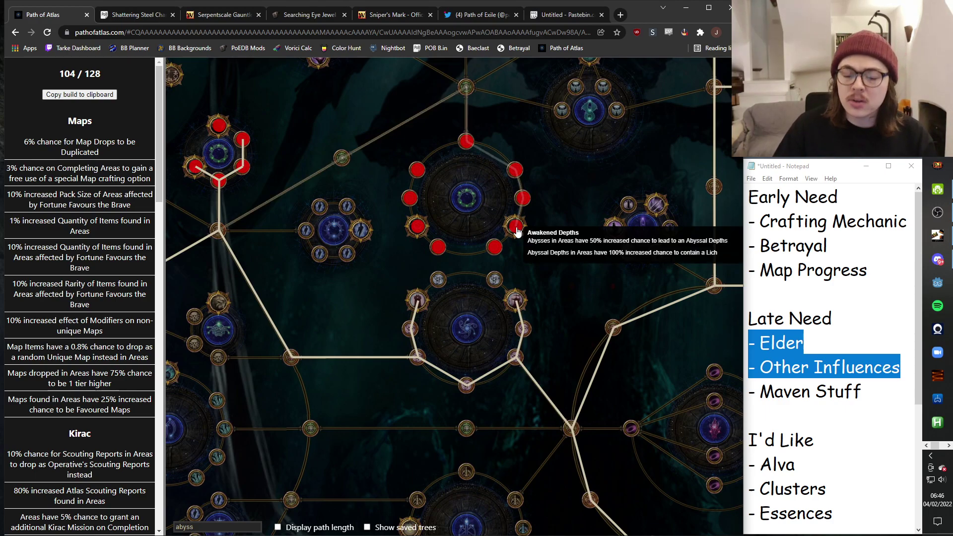
mouse_move(424, 232)
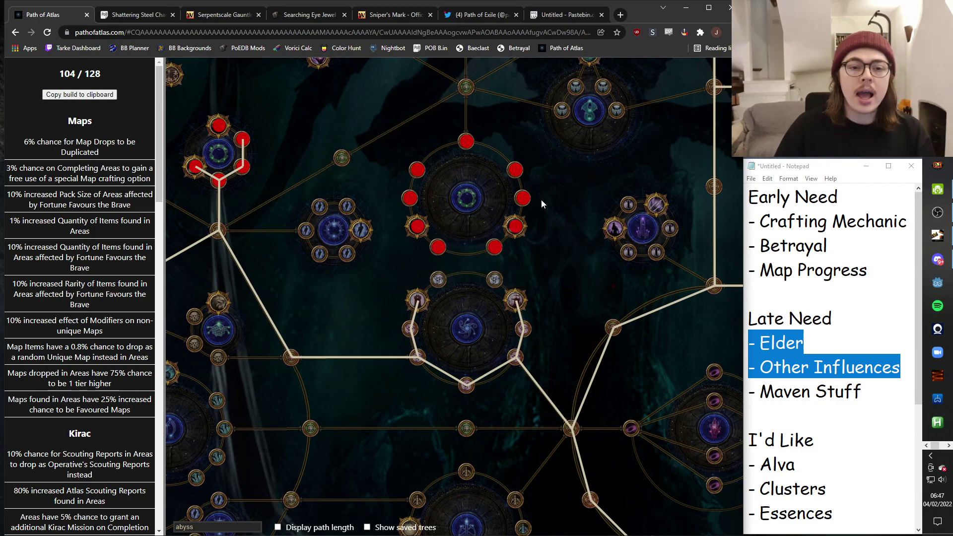
Step: Review the marked Abyss clusters on the whole atlas tree and examine the allocated clusters above the tree's centre
scroll(541, 200, down, 5)
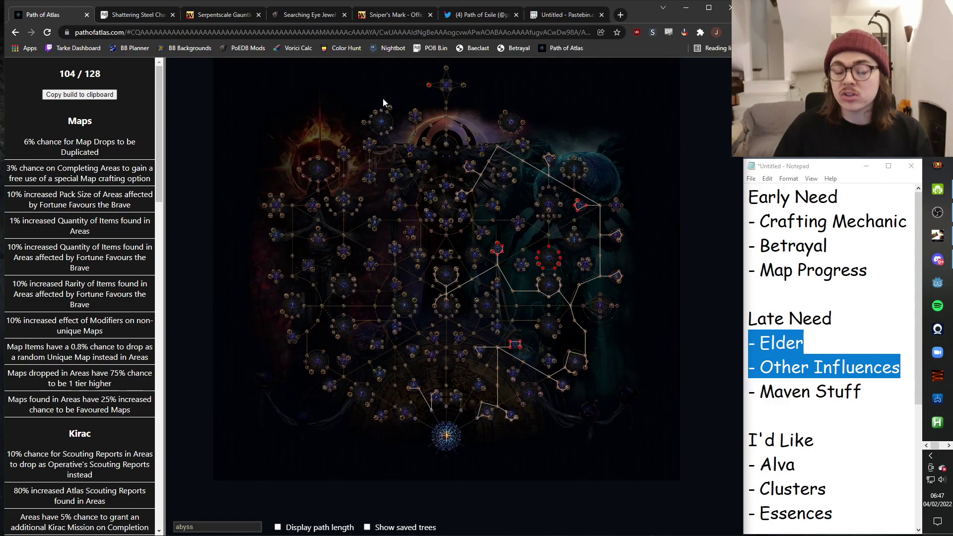
scroll(615, 300, up, 1)
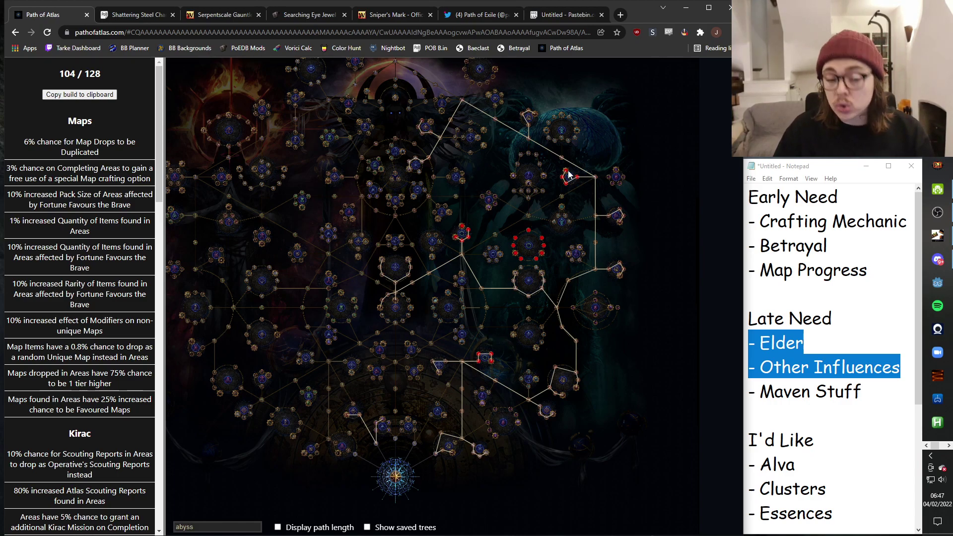
mouse_move(455, 241)
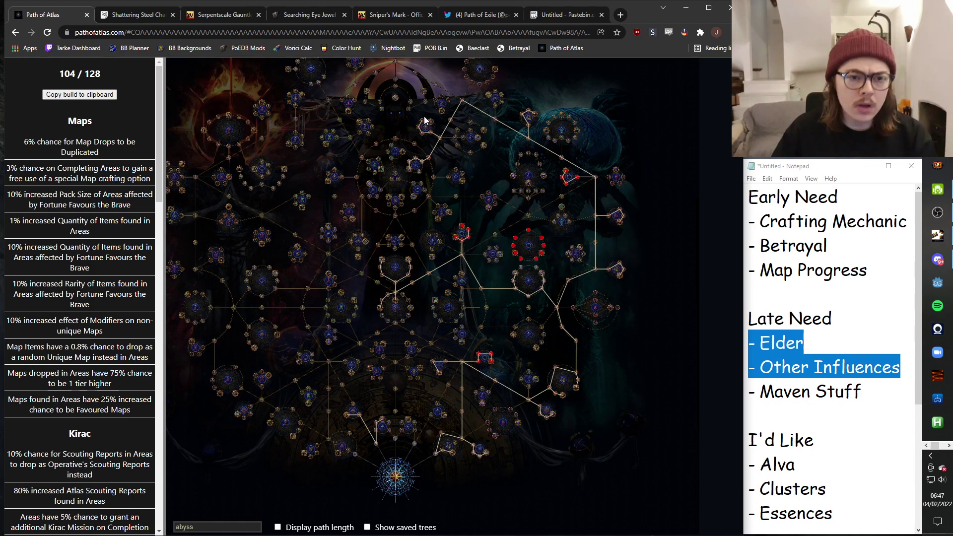
scroll(456, 241, up, 4)
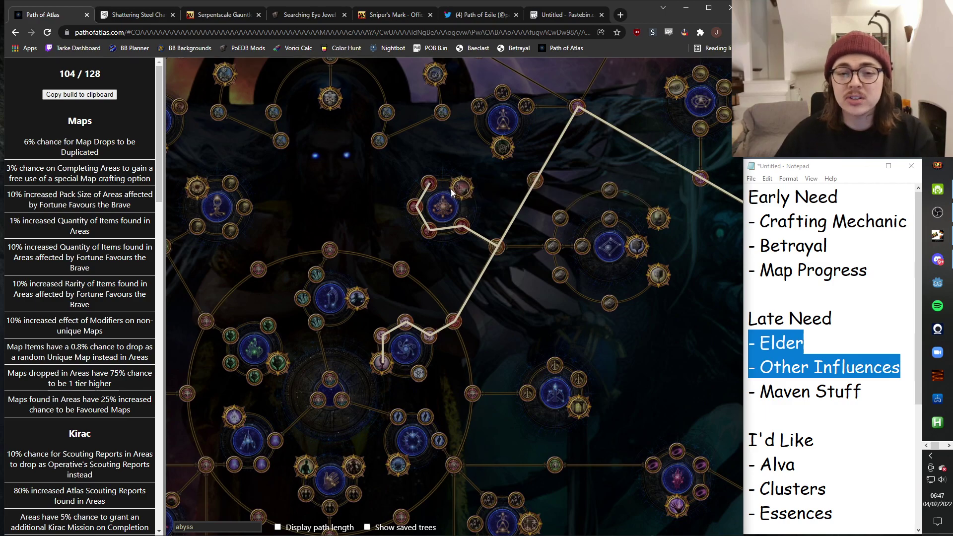
Step: Examine the allocated cluster above the atlas tree's central circle and inspect the Expedition Chance node inside it
mouse_move(460, 192)
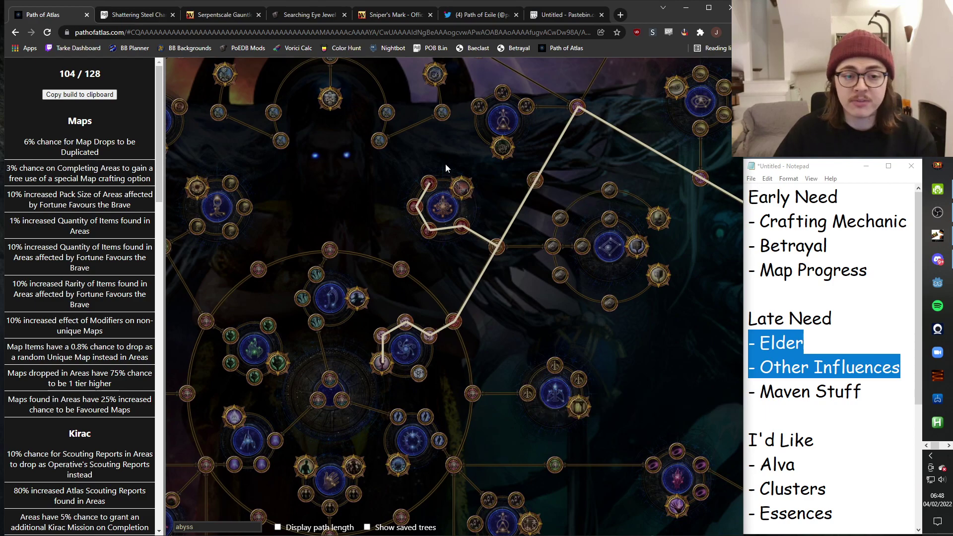
drag(486, 318, 532, 227)
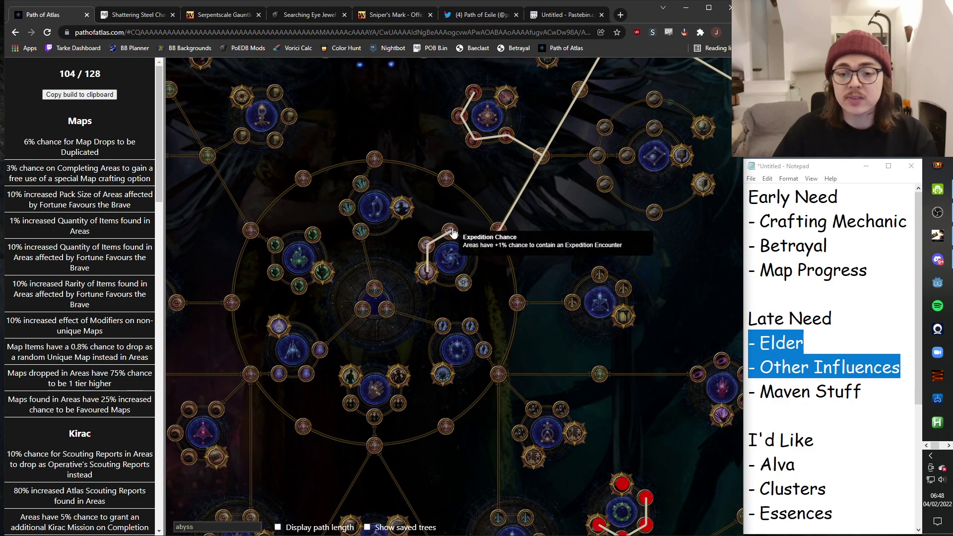
scroll(531, 180, down, 5)
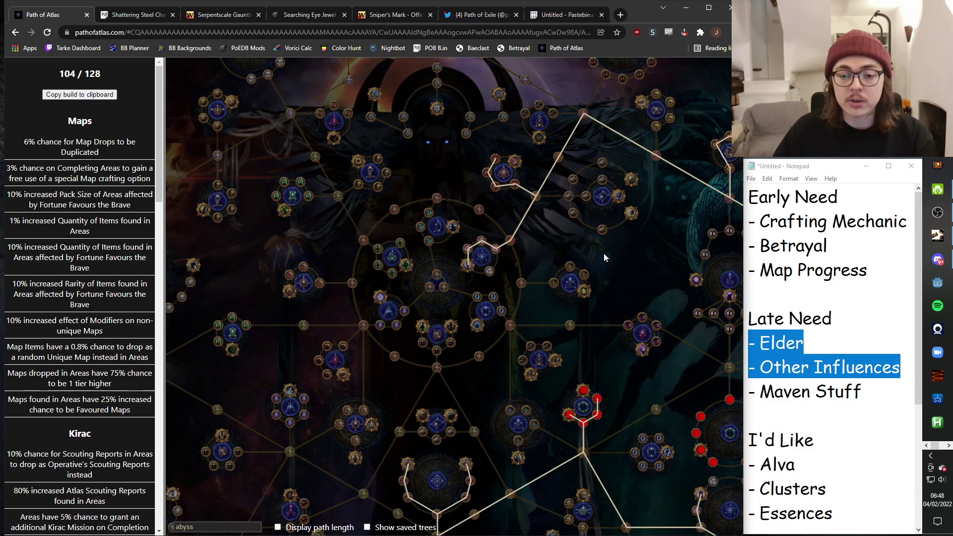
scroll(552, 156, down, 3)
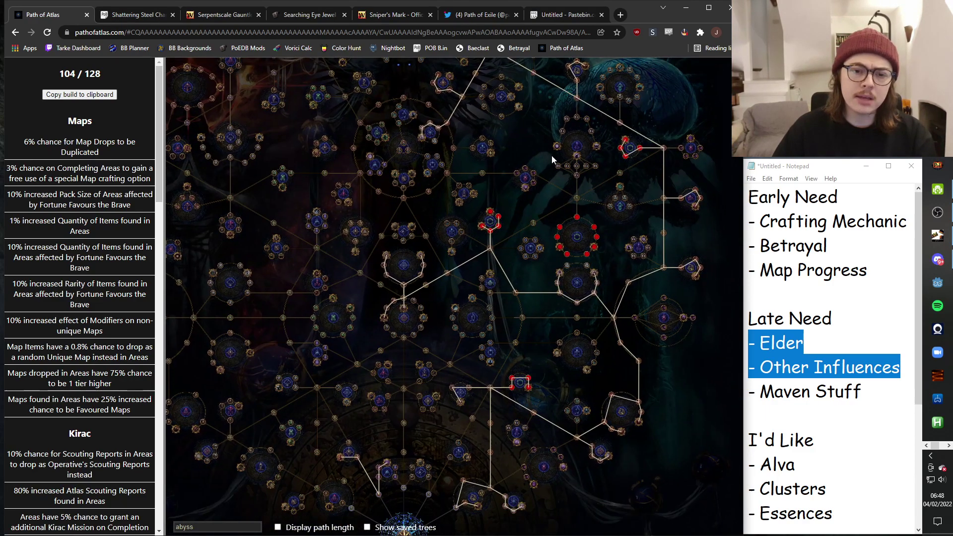
Step: Clear the "abyss" node search to remove its highlights from the whole atlas tree
drag(638, 352, 647, 392)
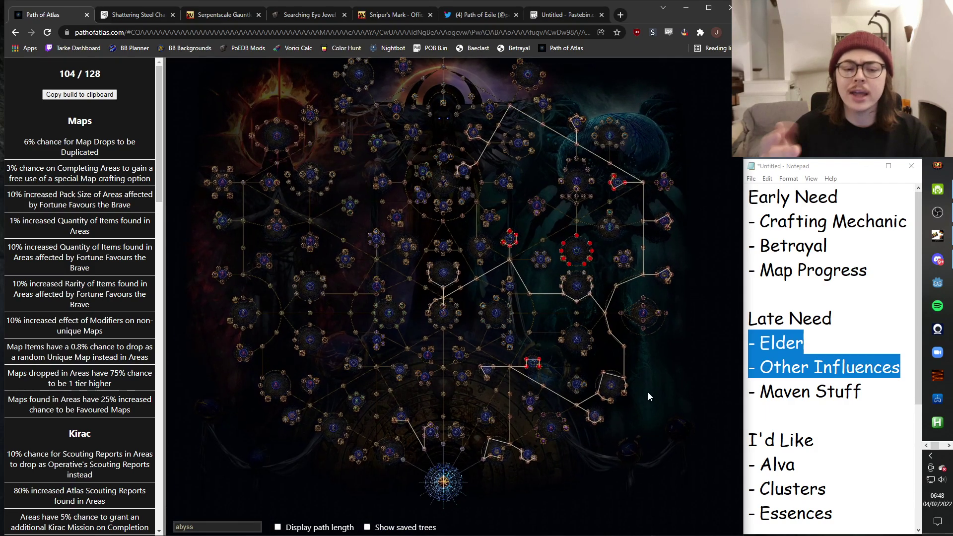
click(217, 526)
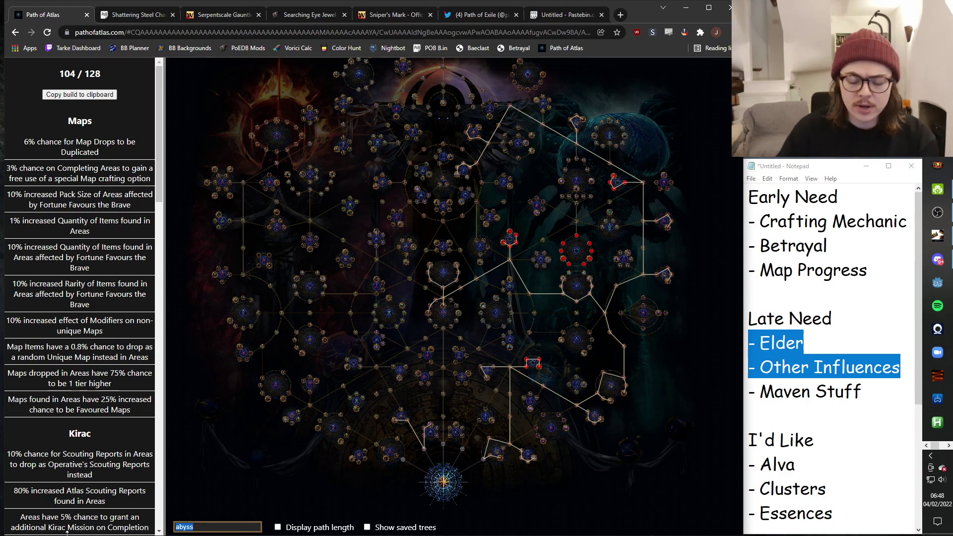
key(BackSpace)
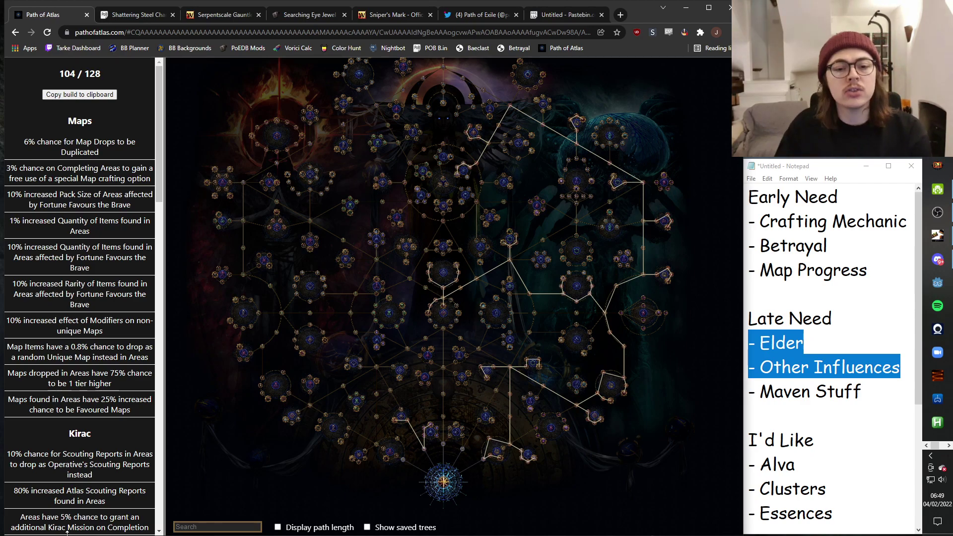
Step: Review the allocated paths across the whole atlas tree, inspecting the Unspeakable Offensive and Enriched Entities nodes
mouse_move(548, 266)
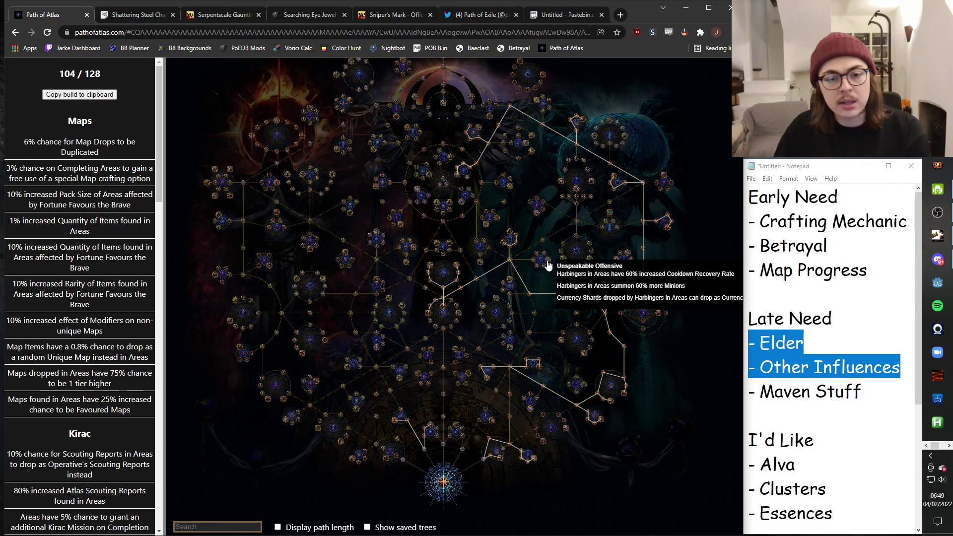
mouse_move(461, 205)
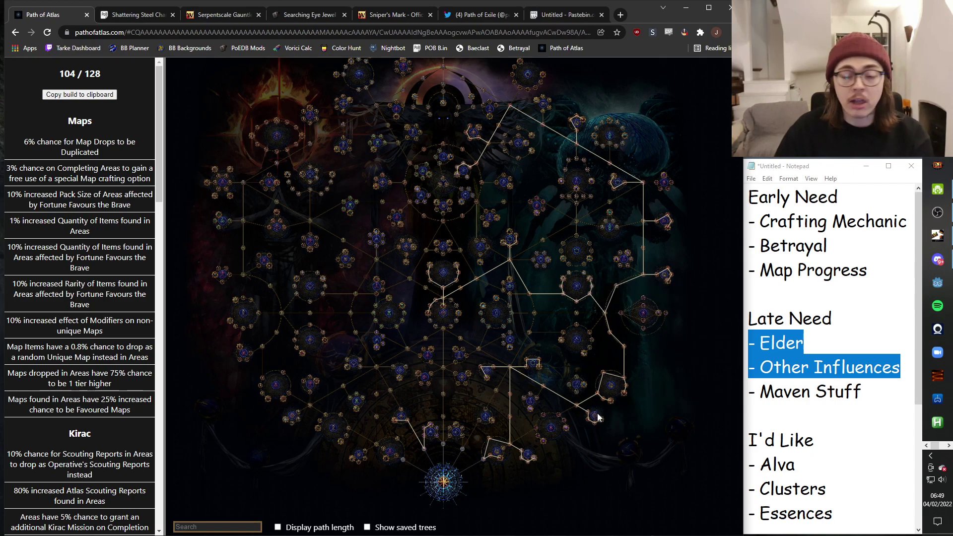
drag(624, 400, 451, 335)
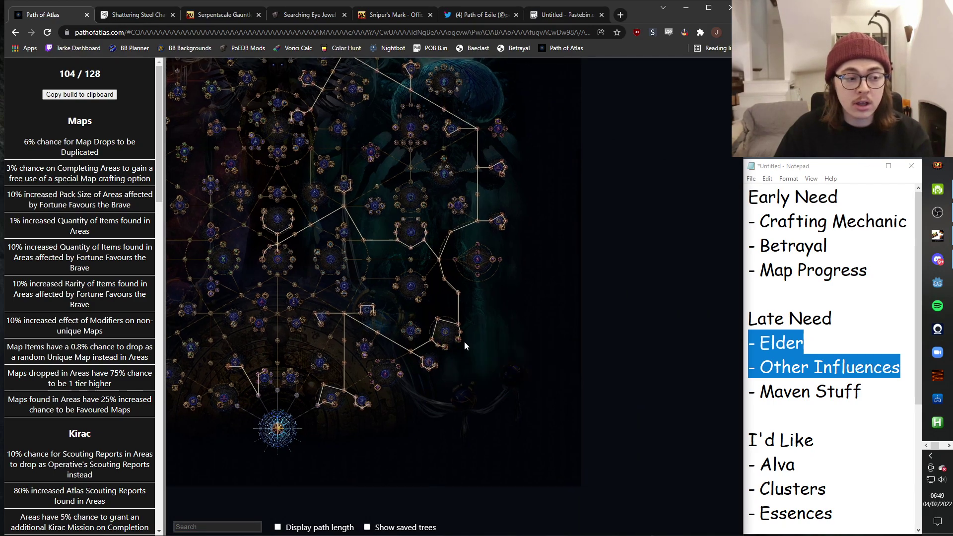
drag(463, 332, 555, 377)
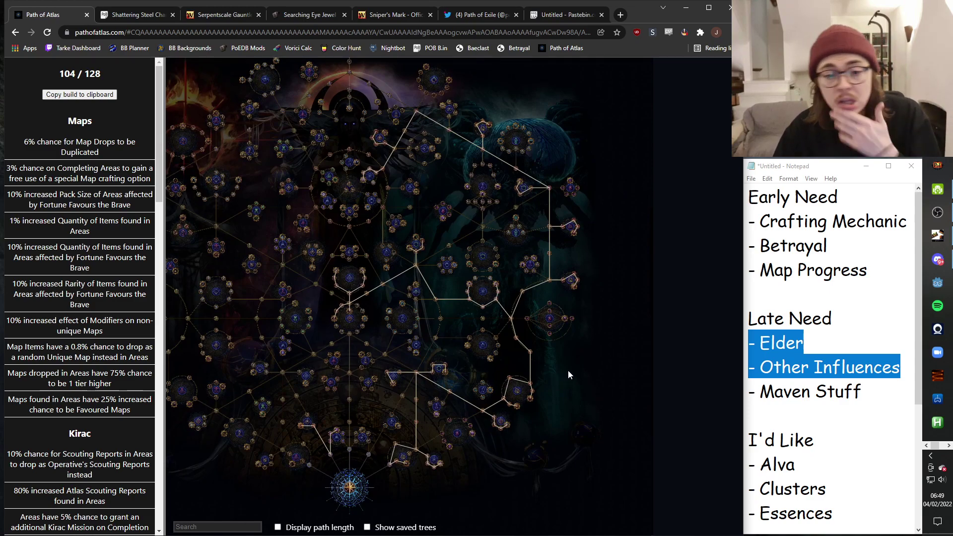
mouse_move(573, 237)
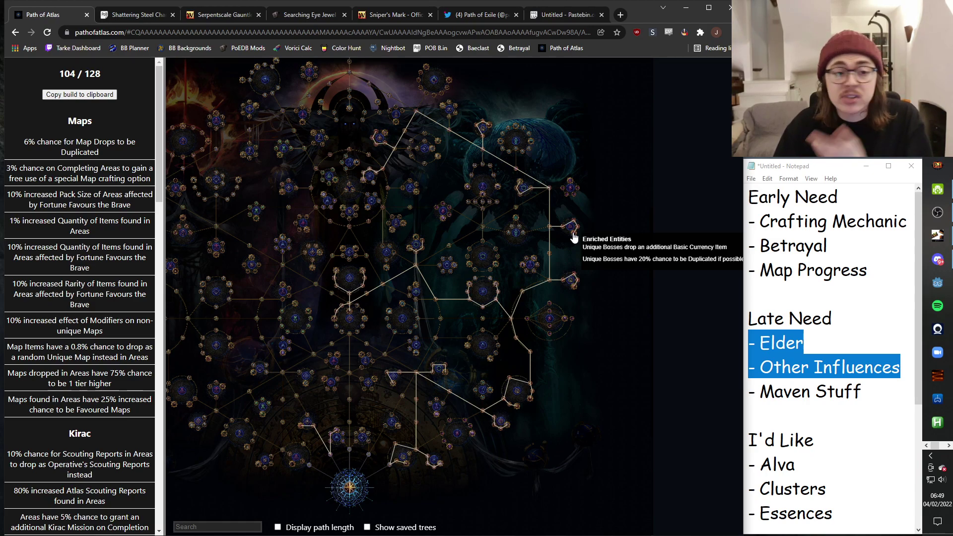
drag(584, 268, 617, 258)
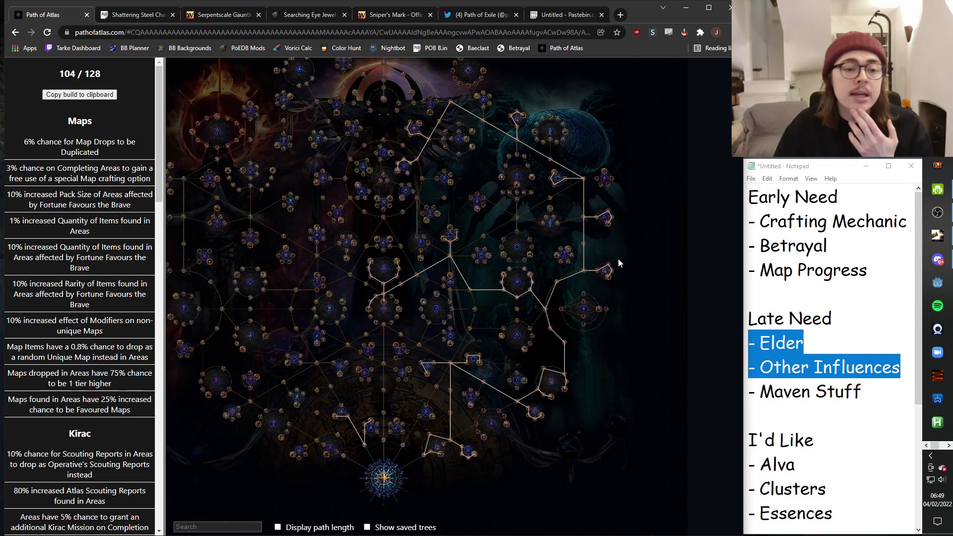
drag(647, 131, 689, 141)
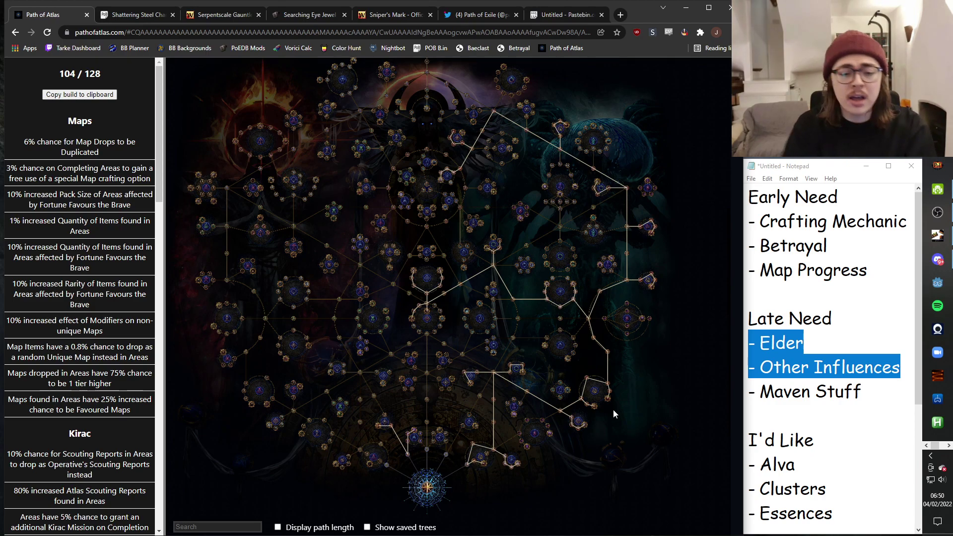
Step: Examine the allocated clusters around the atlas tree's starting point
scroll(492, 457, up, 5)
drag(394, 432, 570, 246)
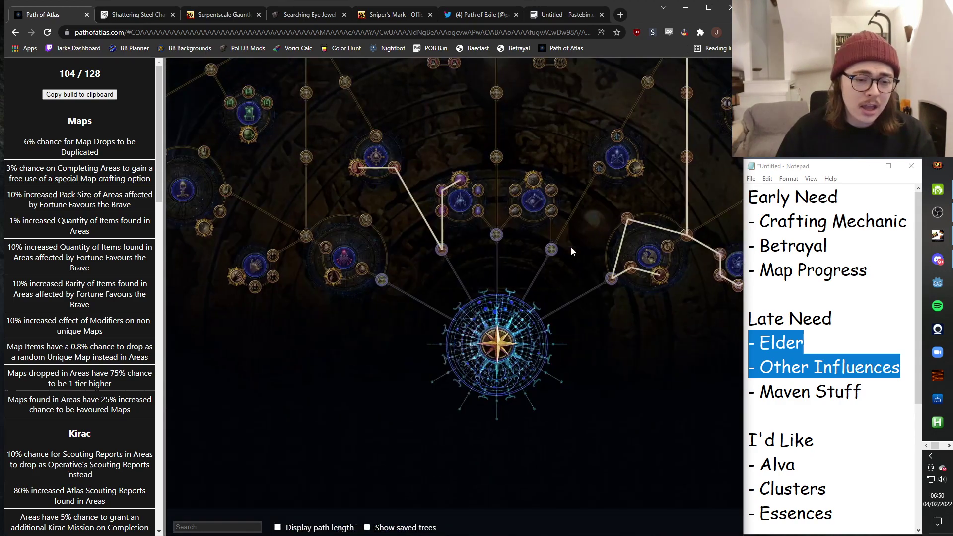